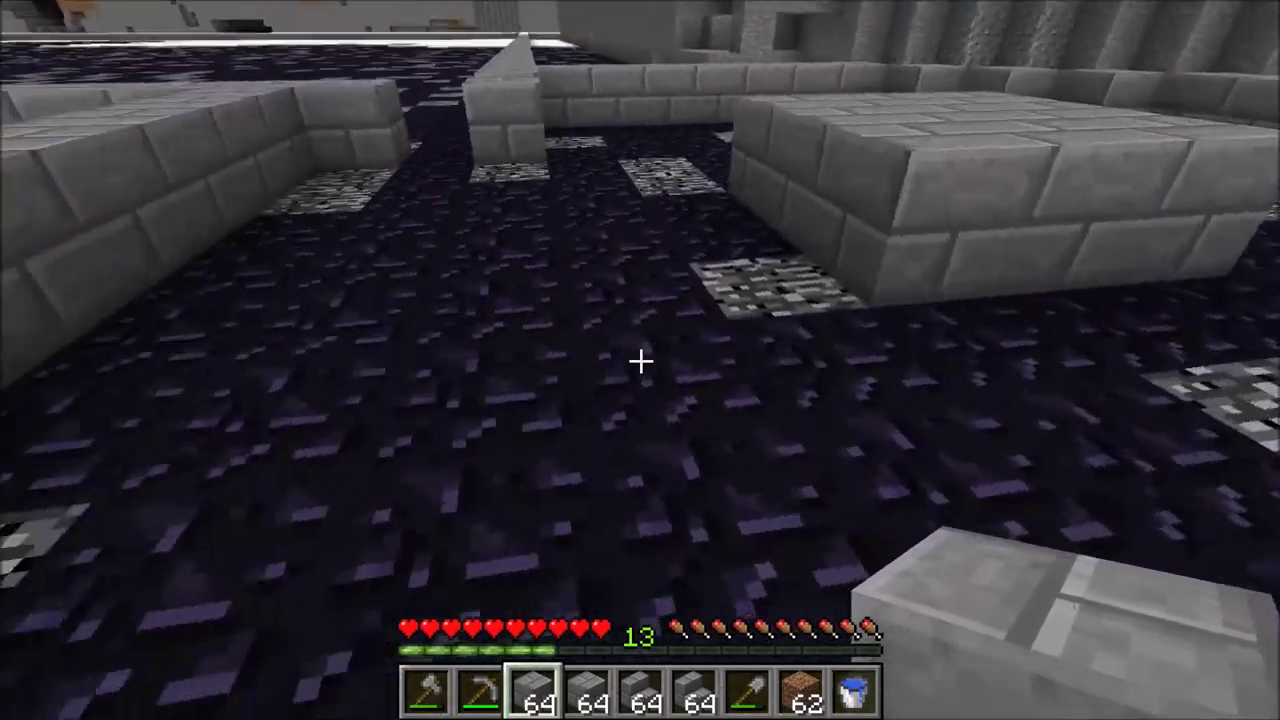
mouse_move(640, 361)
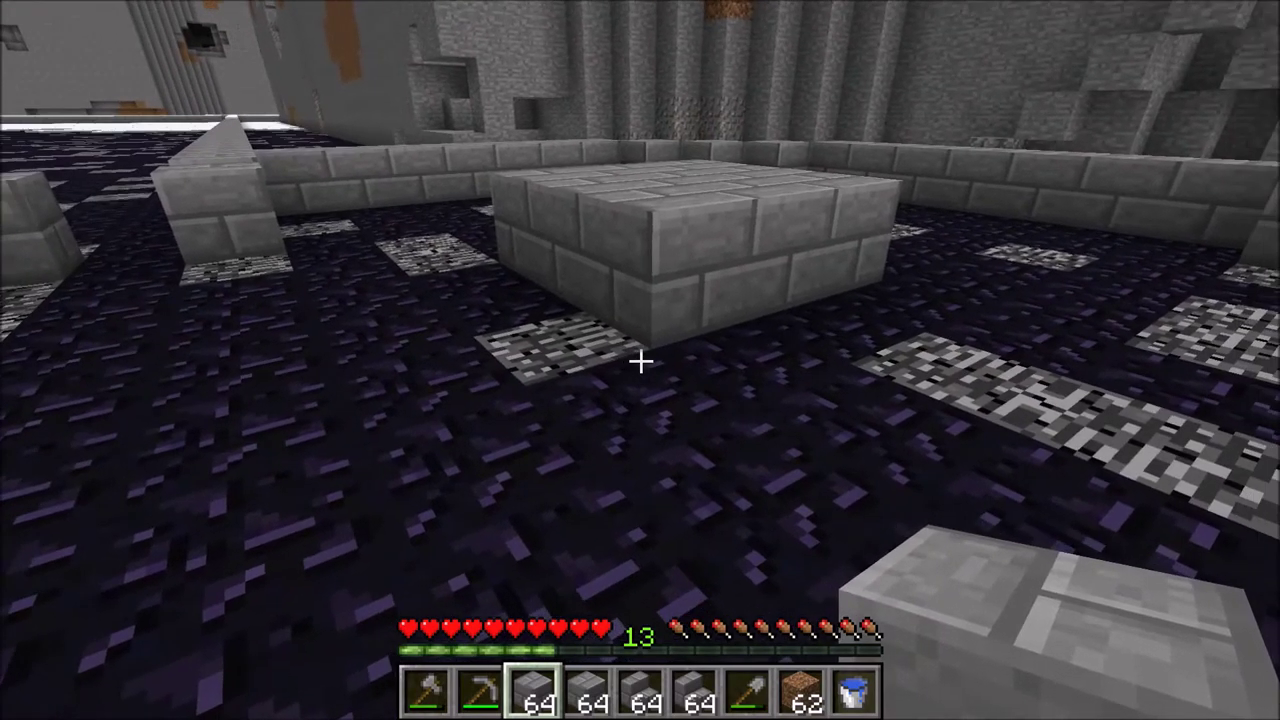
key(w)
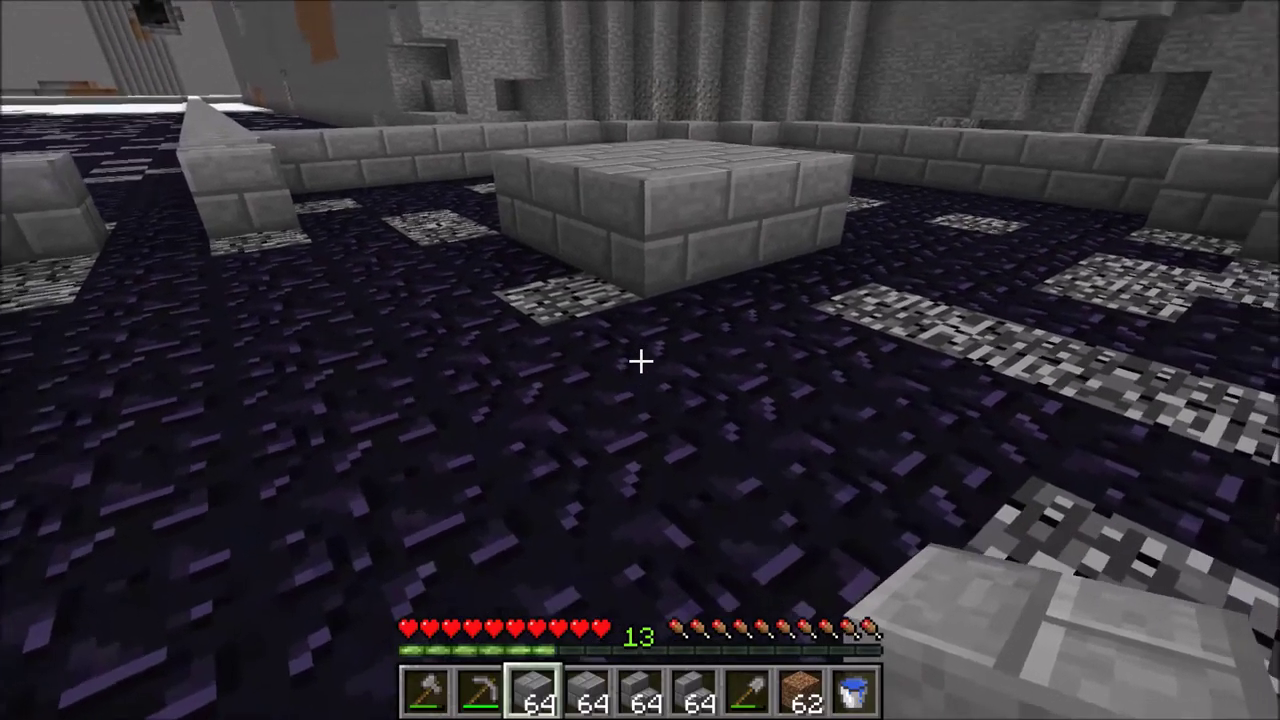
key(space)
key(w)
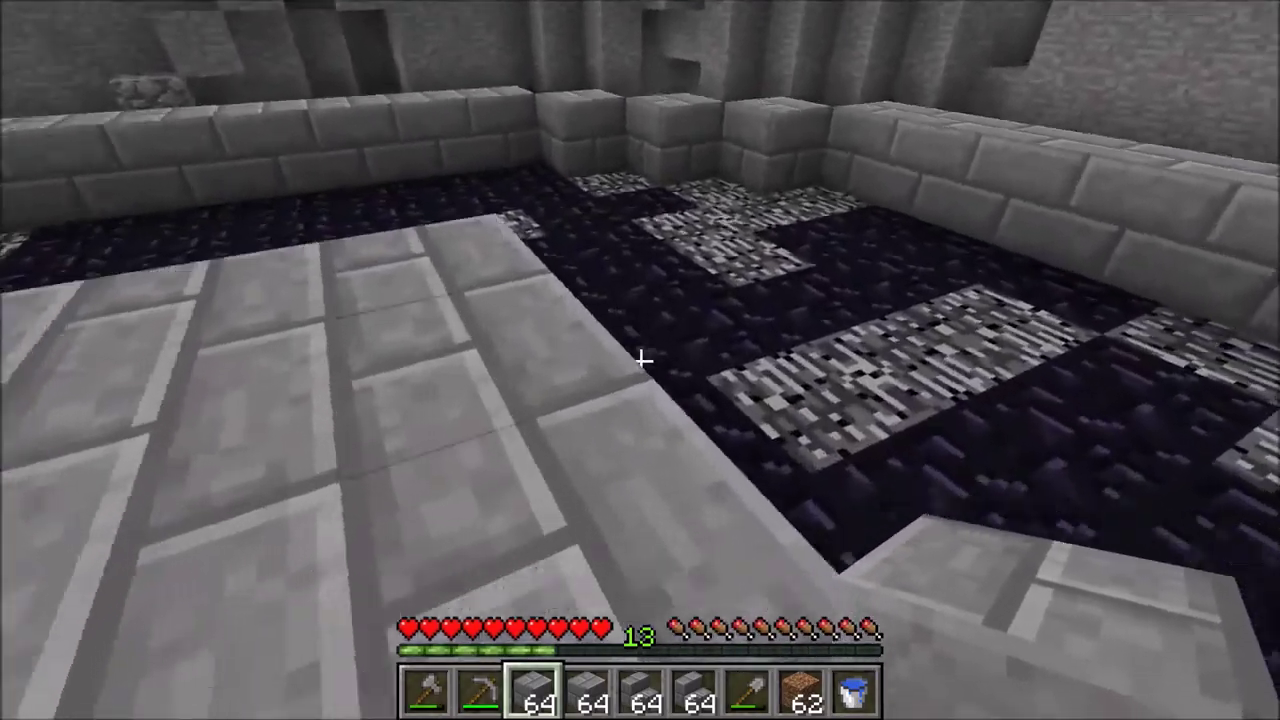
key(s)
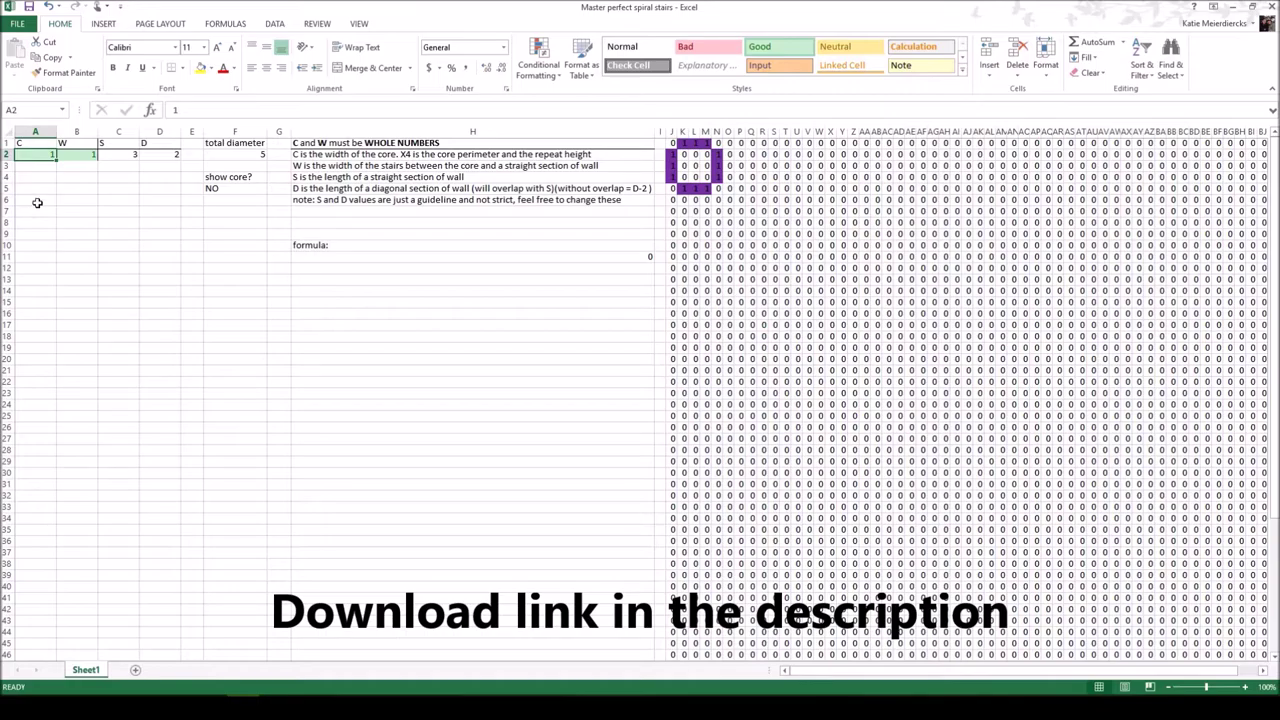
Examine the full pattern formula in cell R8 of the grid.
double_click(760, 222)
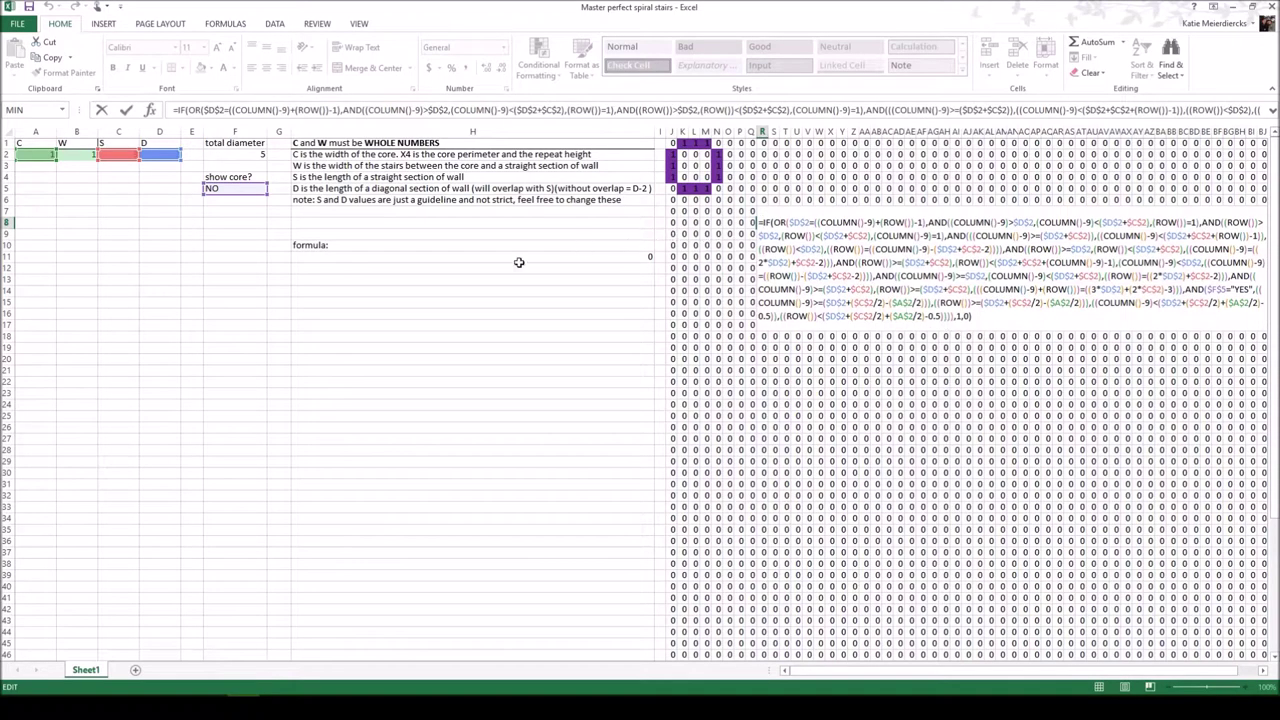
key(Return)
Set the core width C to 3 and the stair width W to 5.
click(33, 157)
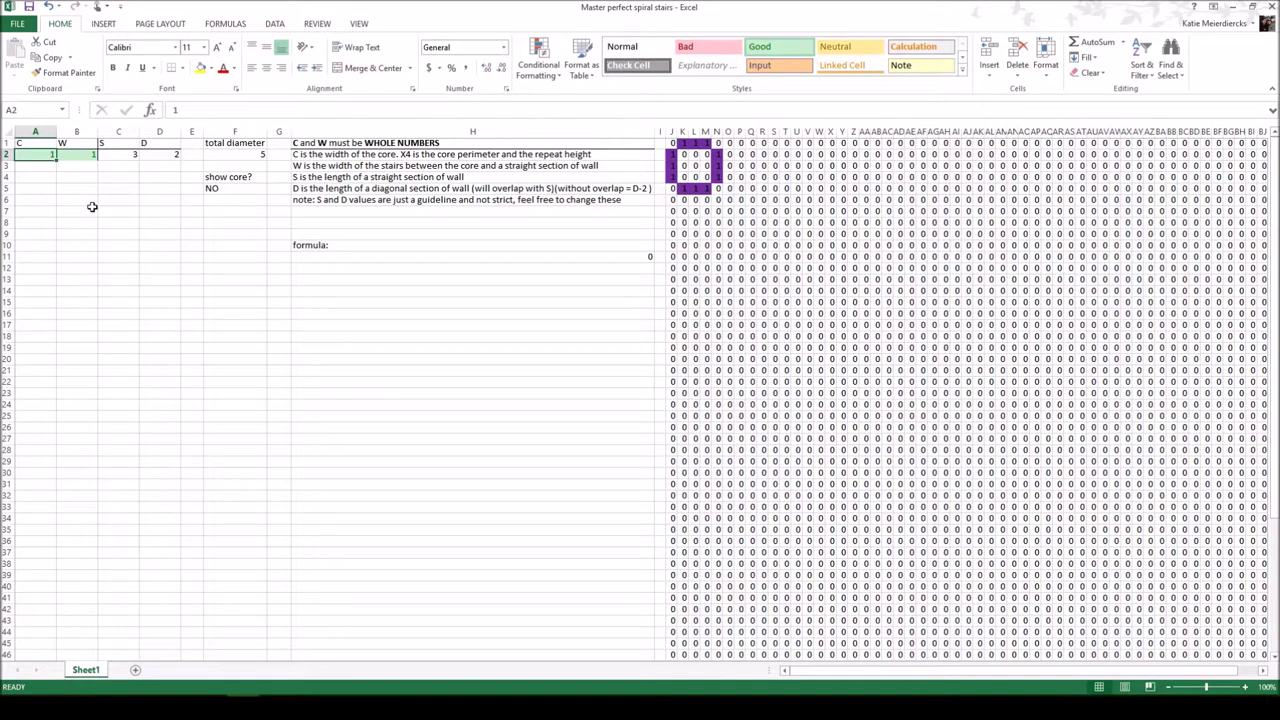
text(3)
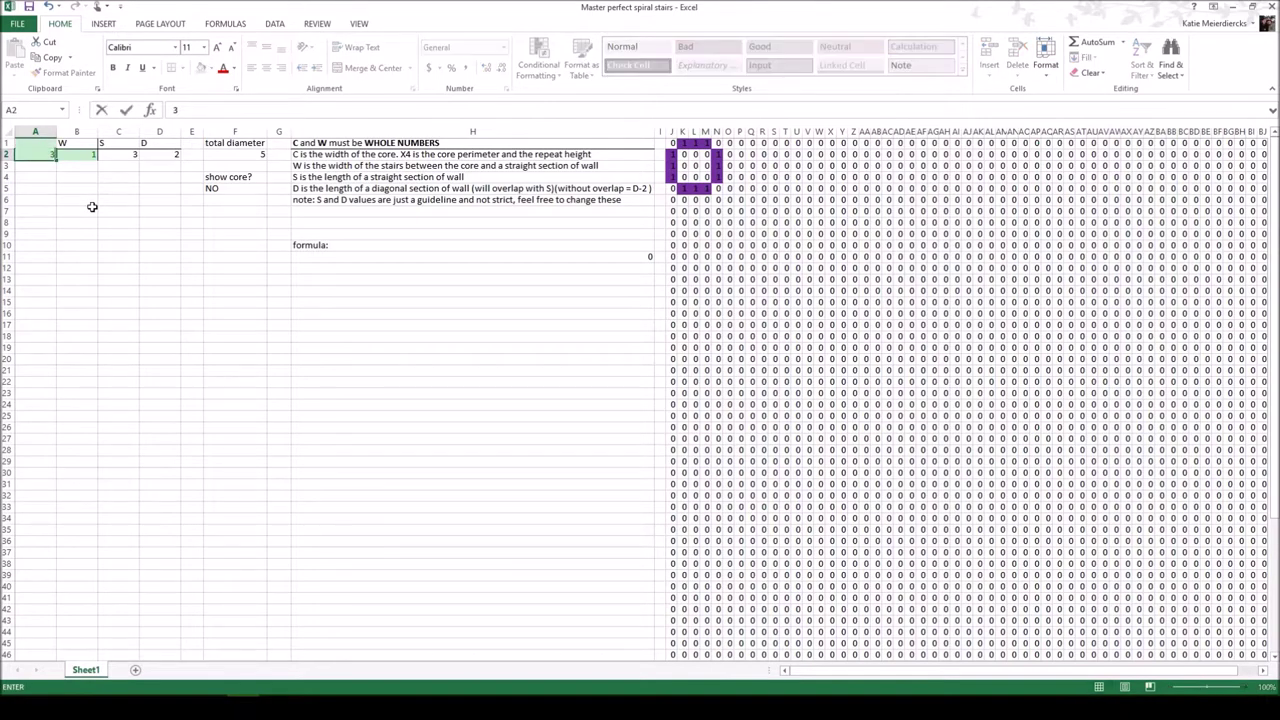
click(75, 156)
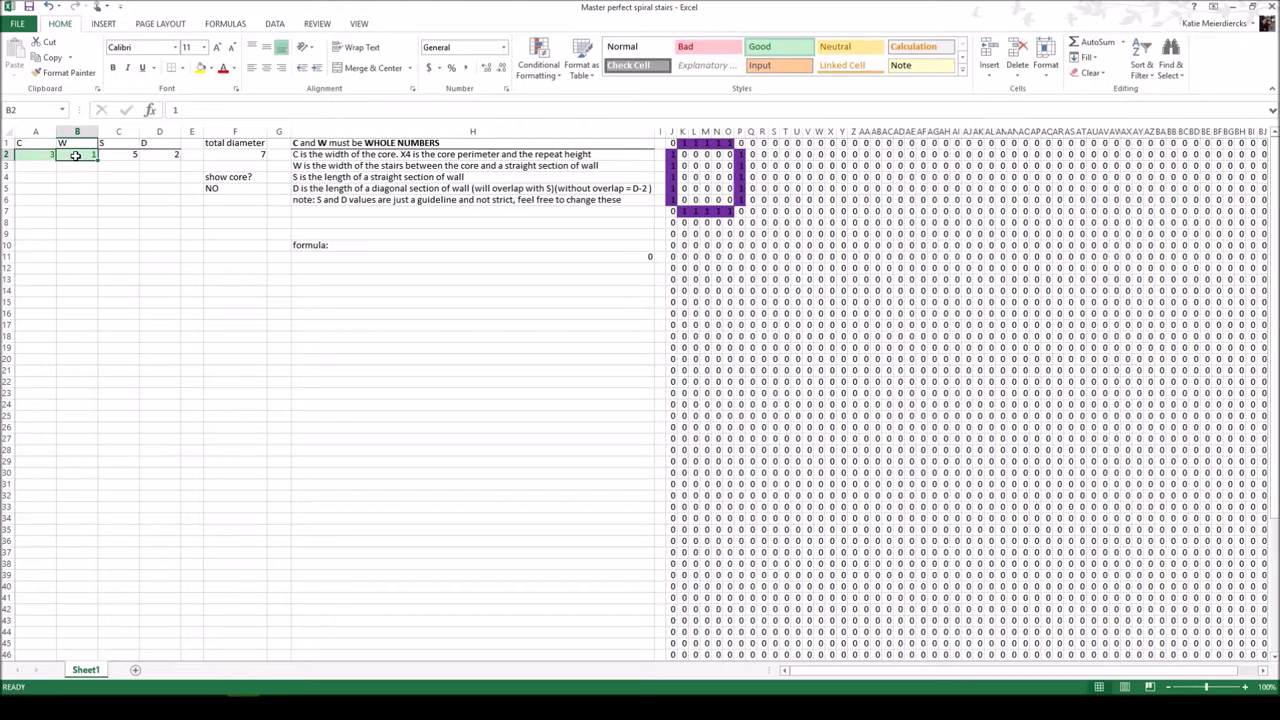
text(5)
key(Return)
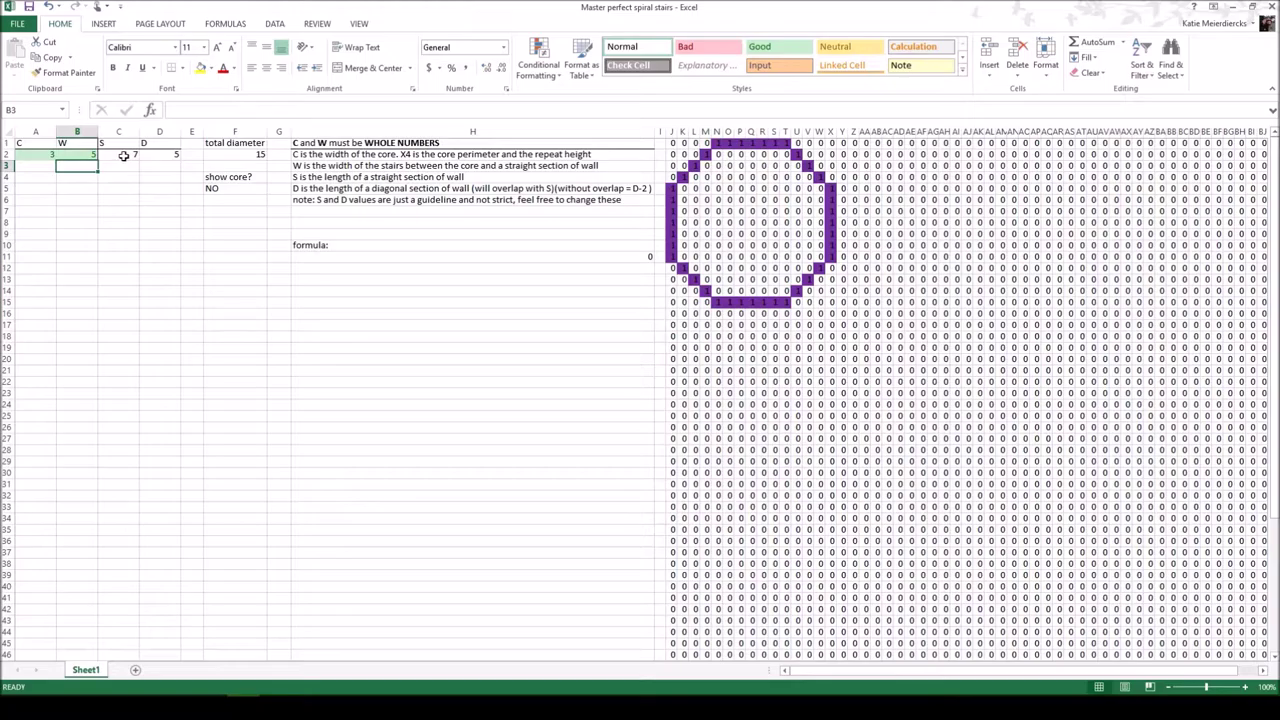
Check the formulas behind the straight section, diagonal section and total diameter values in row 2.
click(123, 155)
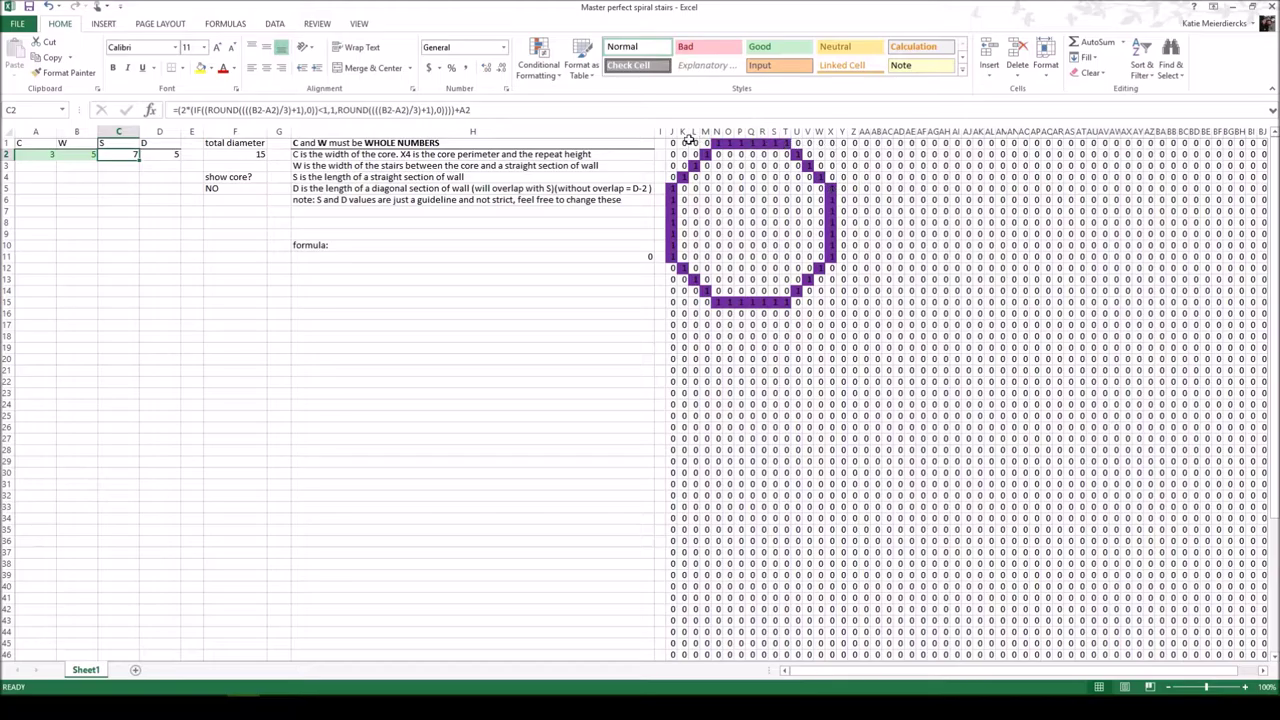
click(151, 153)
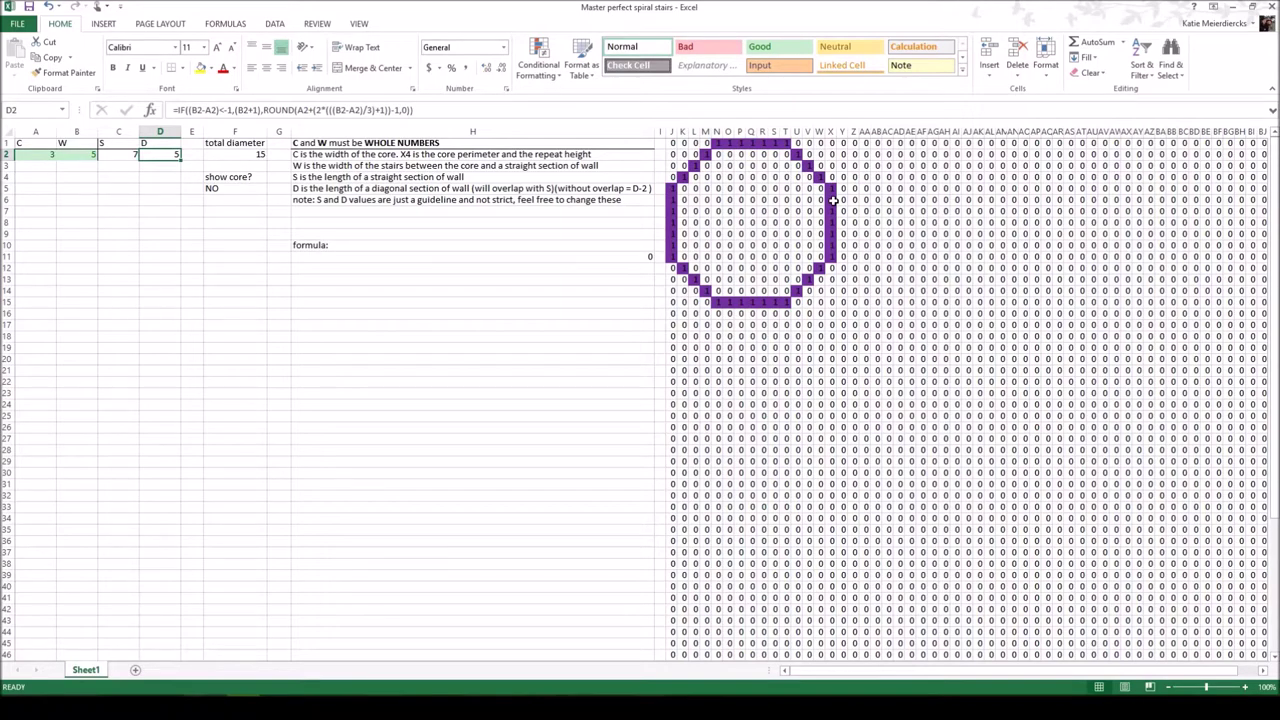
click(222, 156)
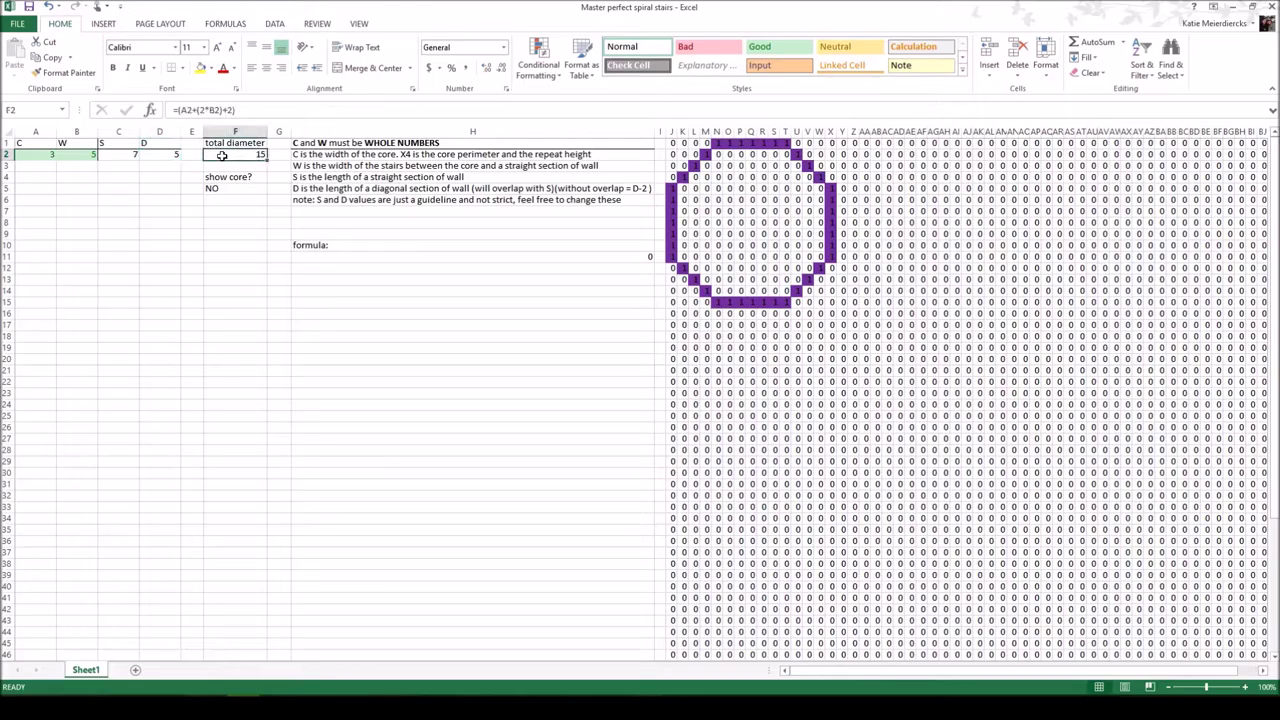
Set the show core option to YES.
click(230, 191)
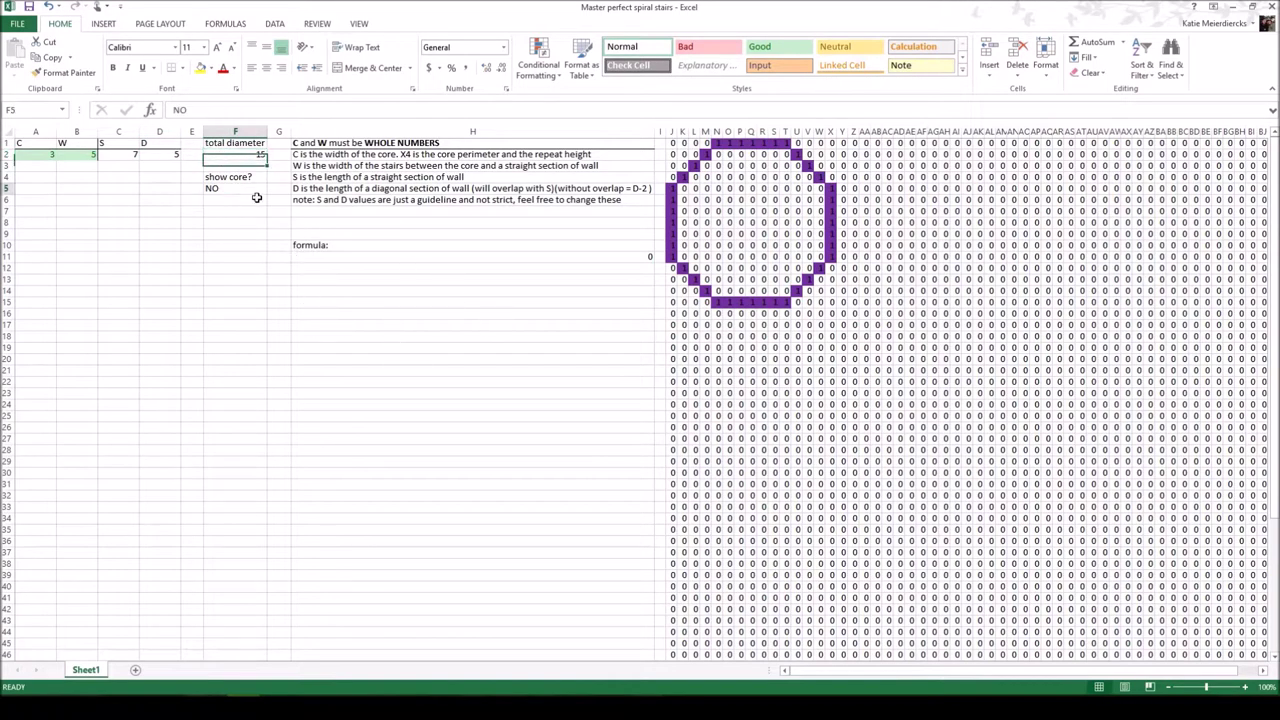
click(272, 189)
click(254, 200)
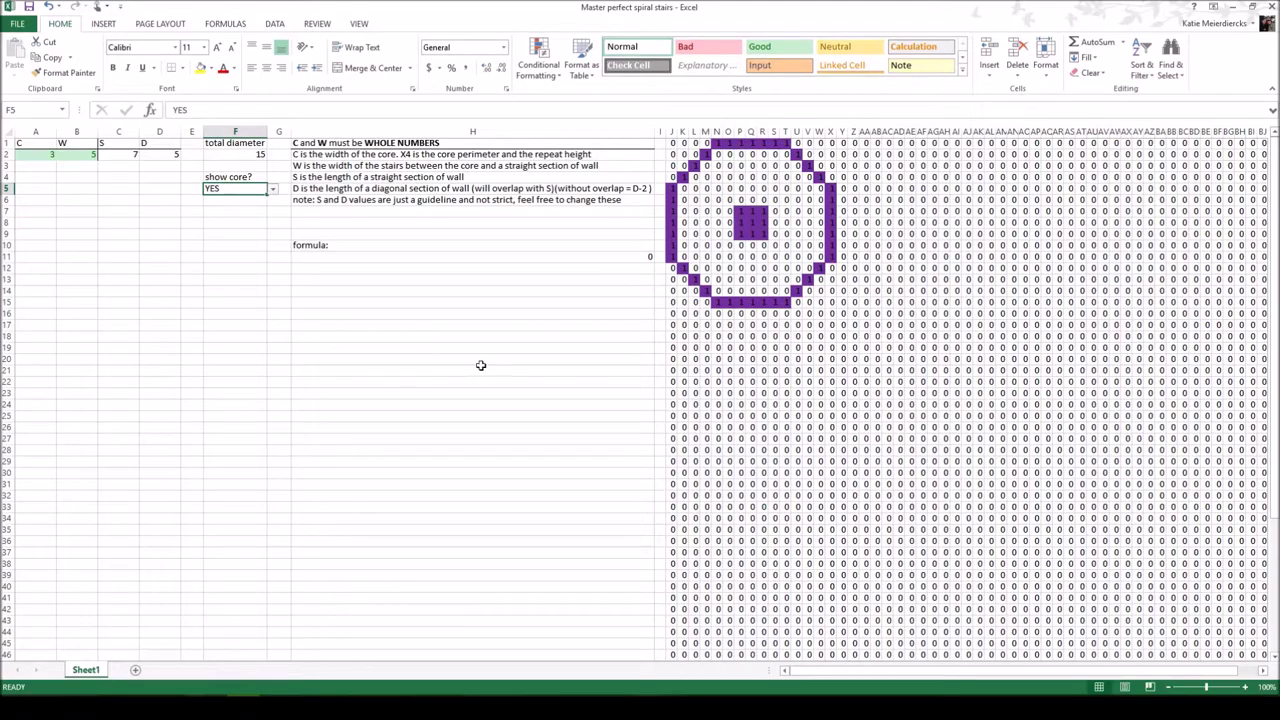
Set both the core width C and the stair width W to 7.
click(31, 155)
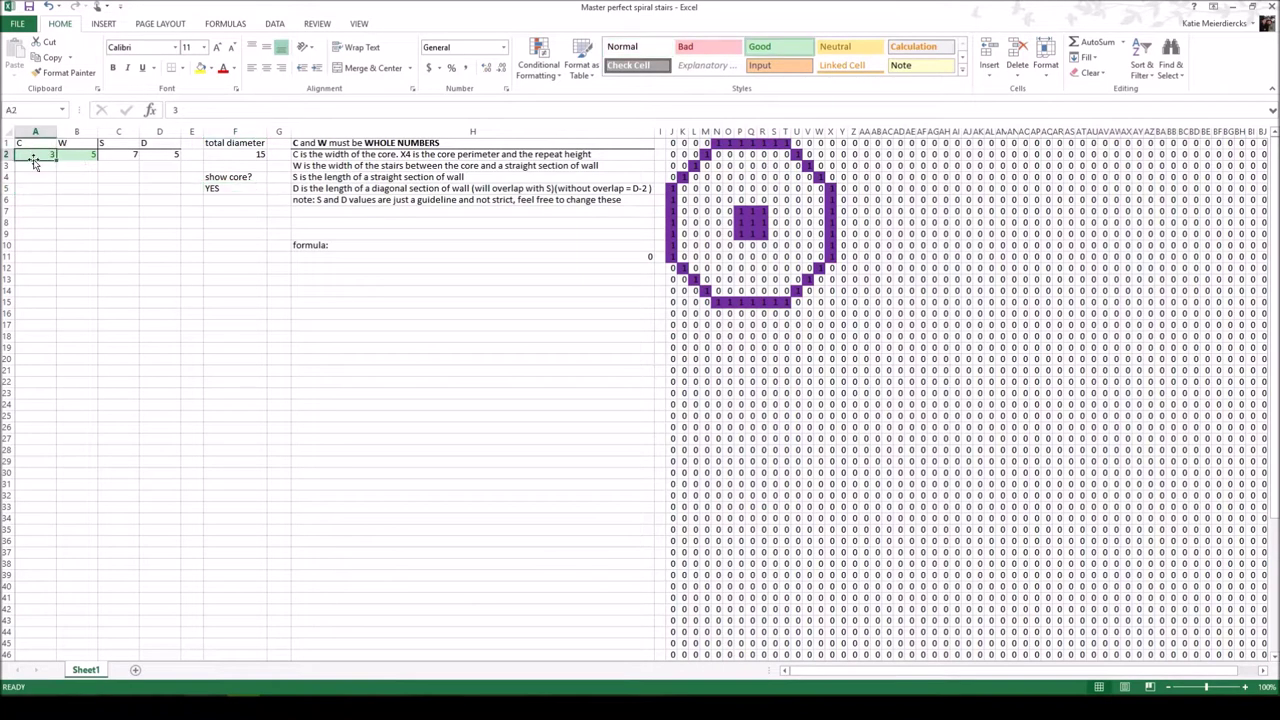
text(7)
click(46, 220)
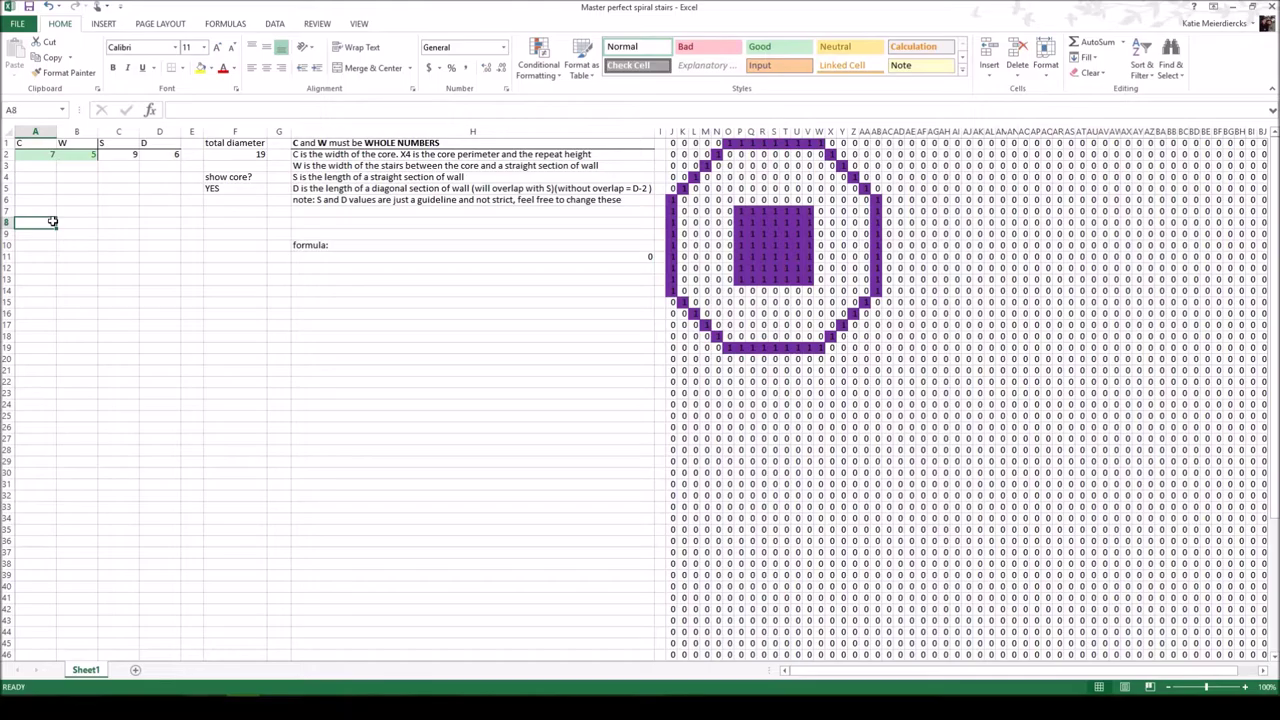
click(79, 154)
text(7)
click(118, 234)
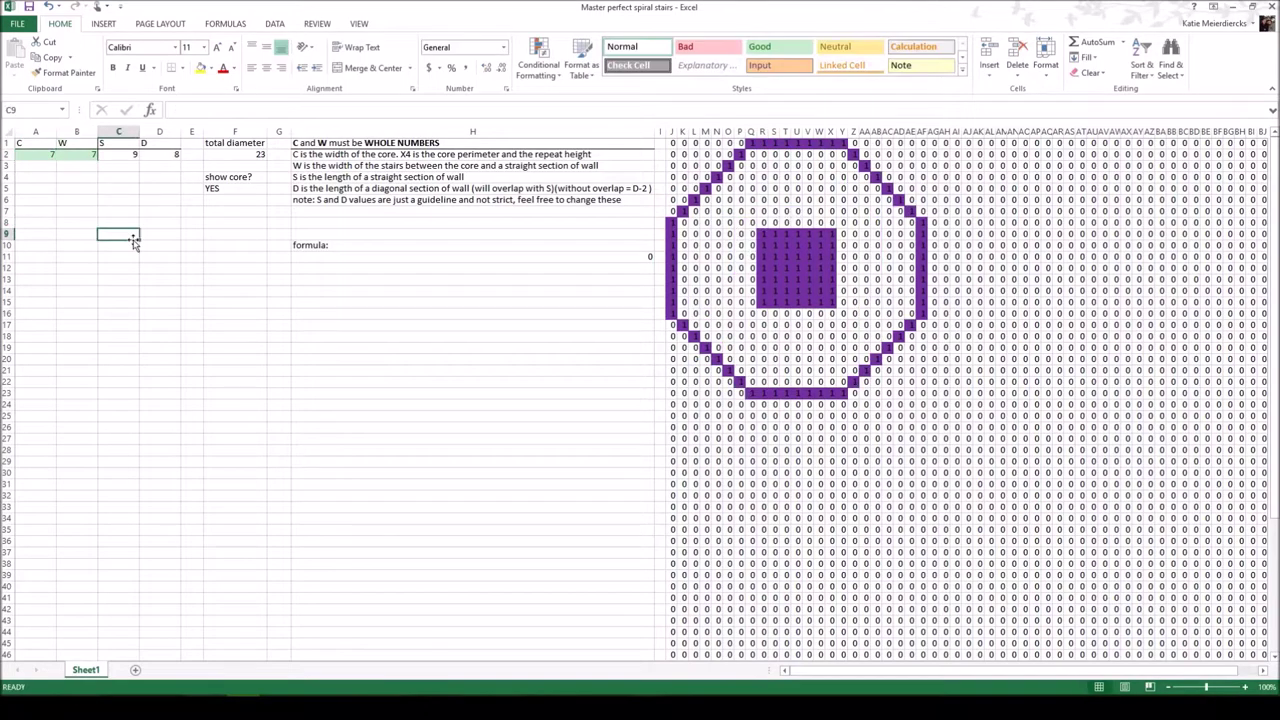
Set both the core width C and the stair width W to 10.
click(51, 158)
text(10)
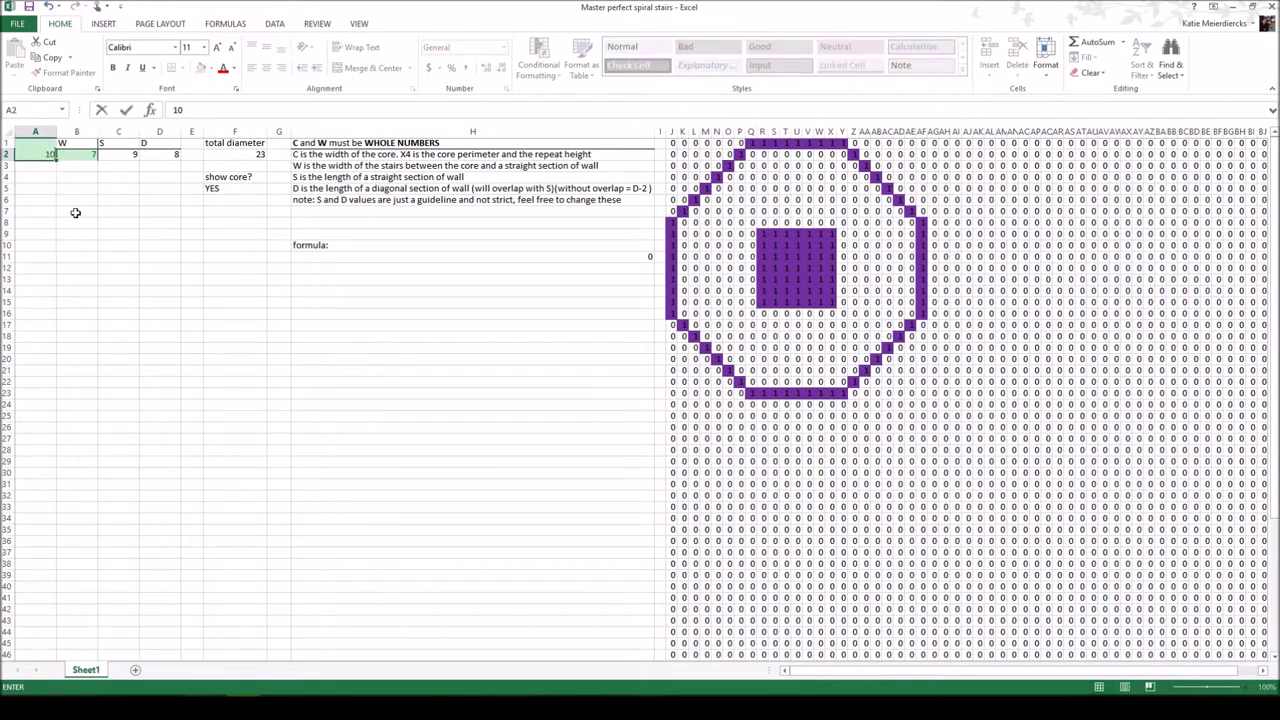
click(75, 212)
click(74, 154)
text(10)
click(105, 190)
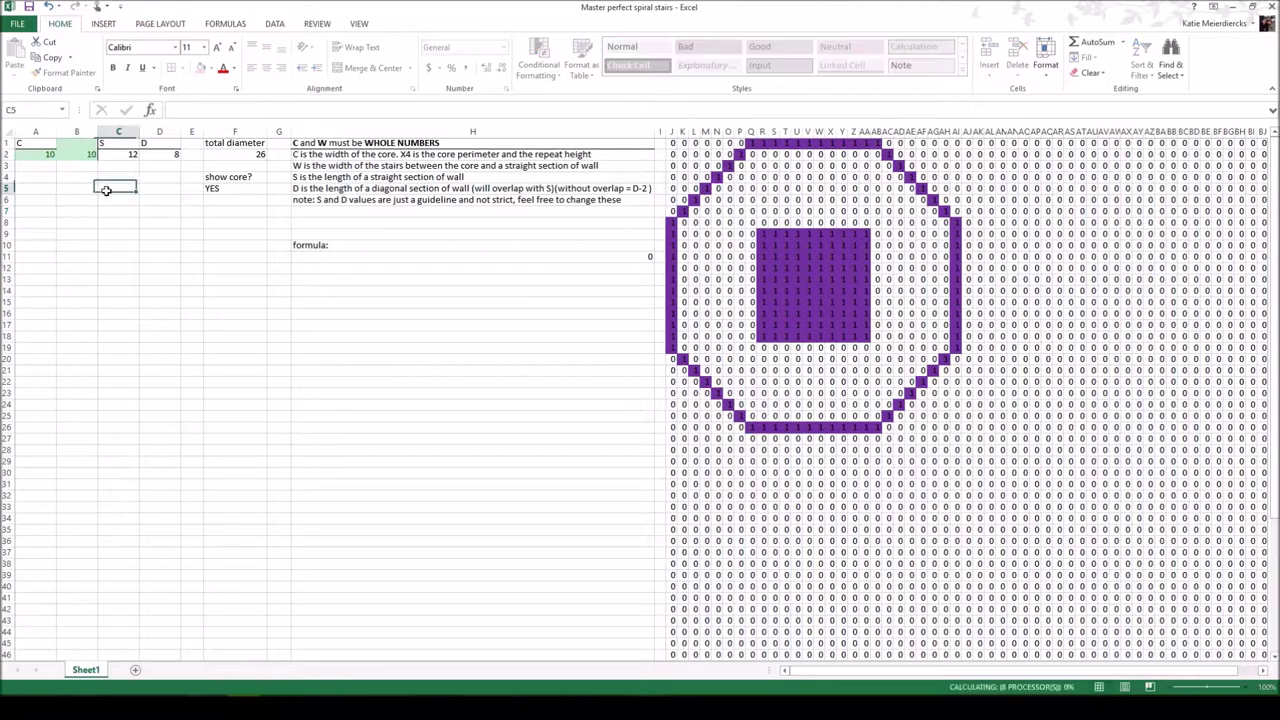
Set both the core width C and the stair width W to 20.
click(35, 154)
text(20)
click(116, 192)
click(85, 155)
text(20)
click(118, 211)
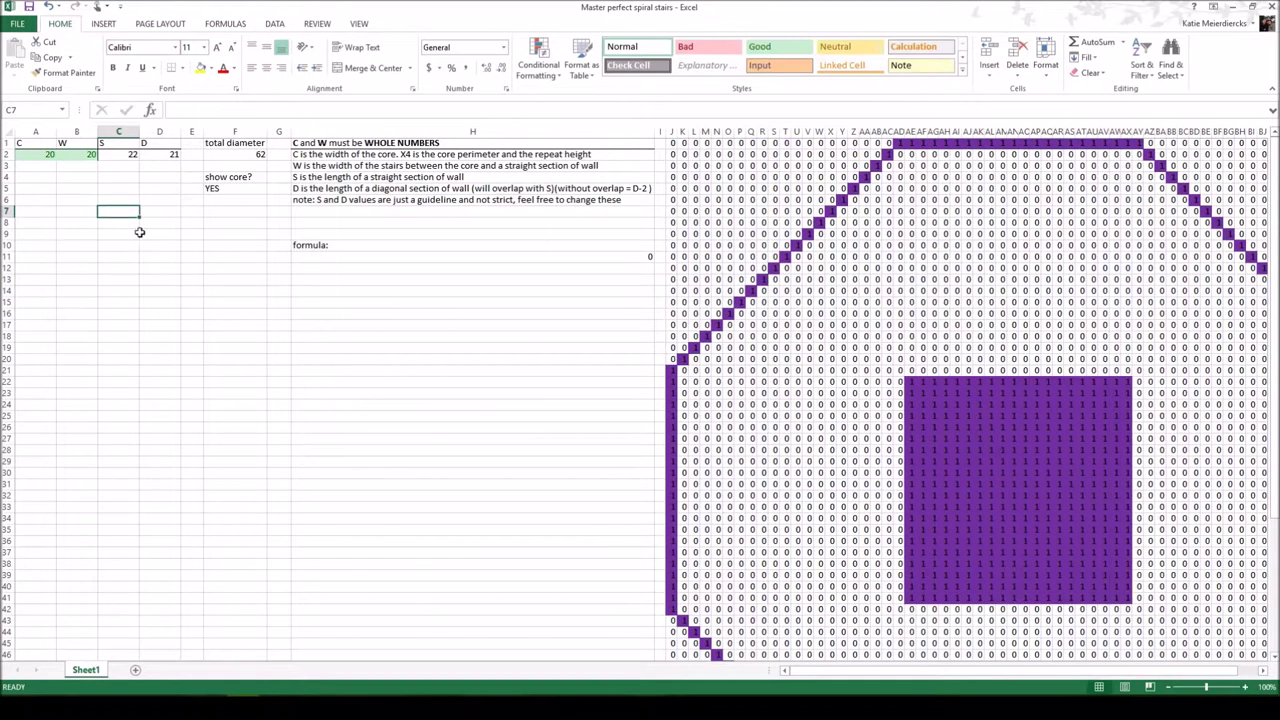
Copy the formula from cell H11 into rows 1 to 62 of columns BT and BU to widen the grid.
click(1170, 688)
click(1170, 688)
click(1168, 687)
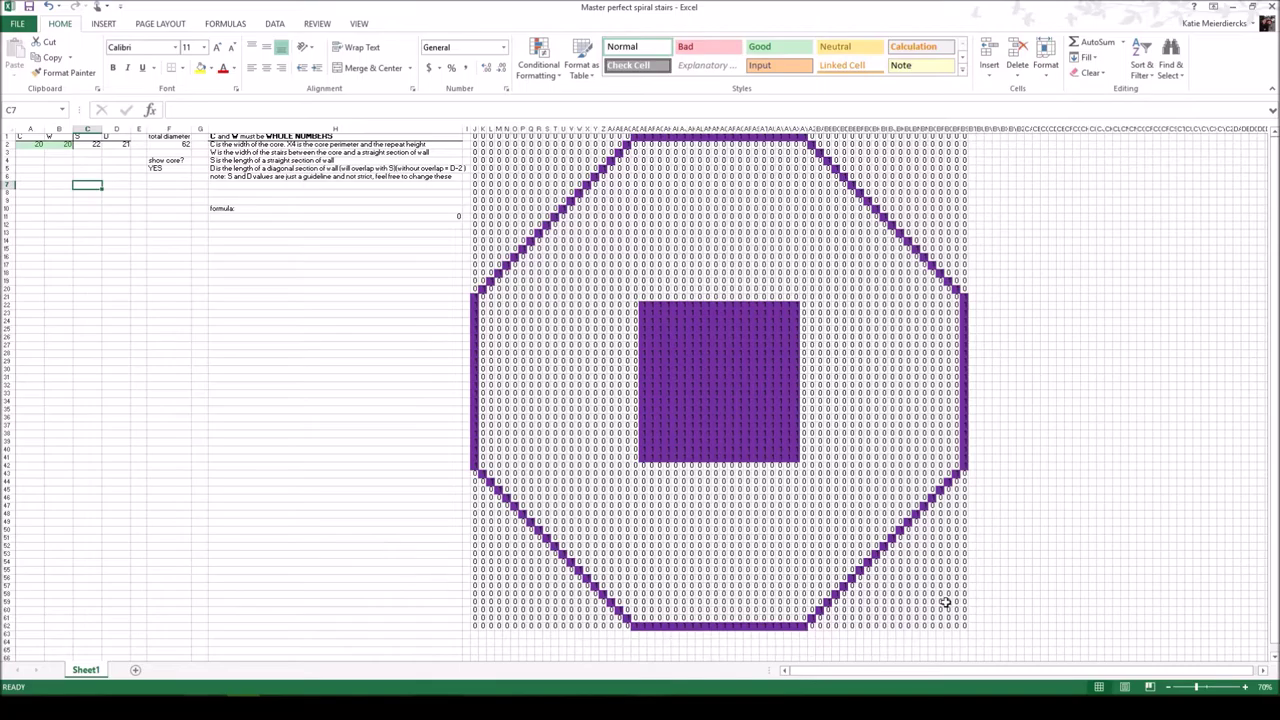
click(884, 417)
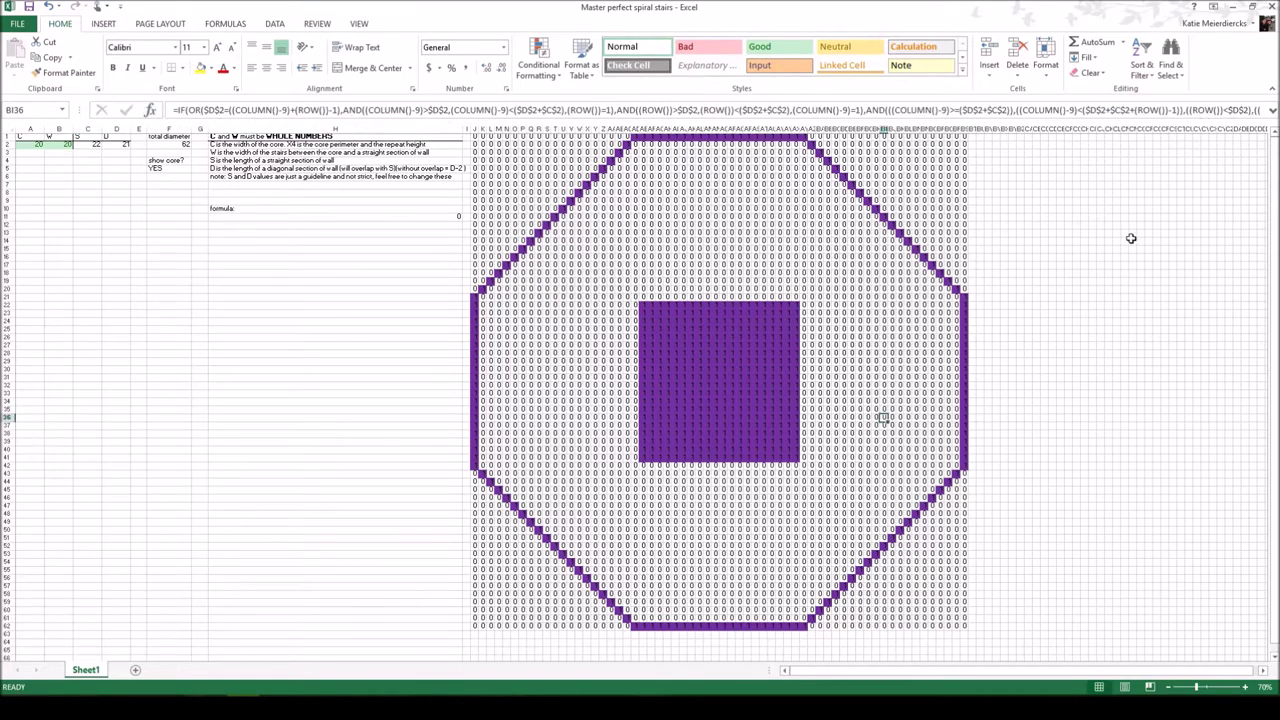
click(413, 216)
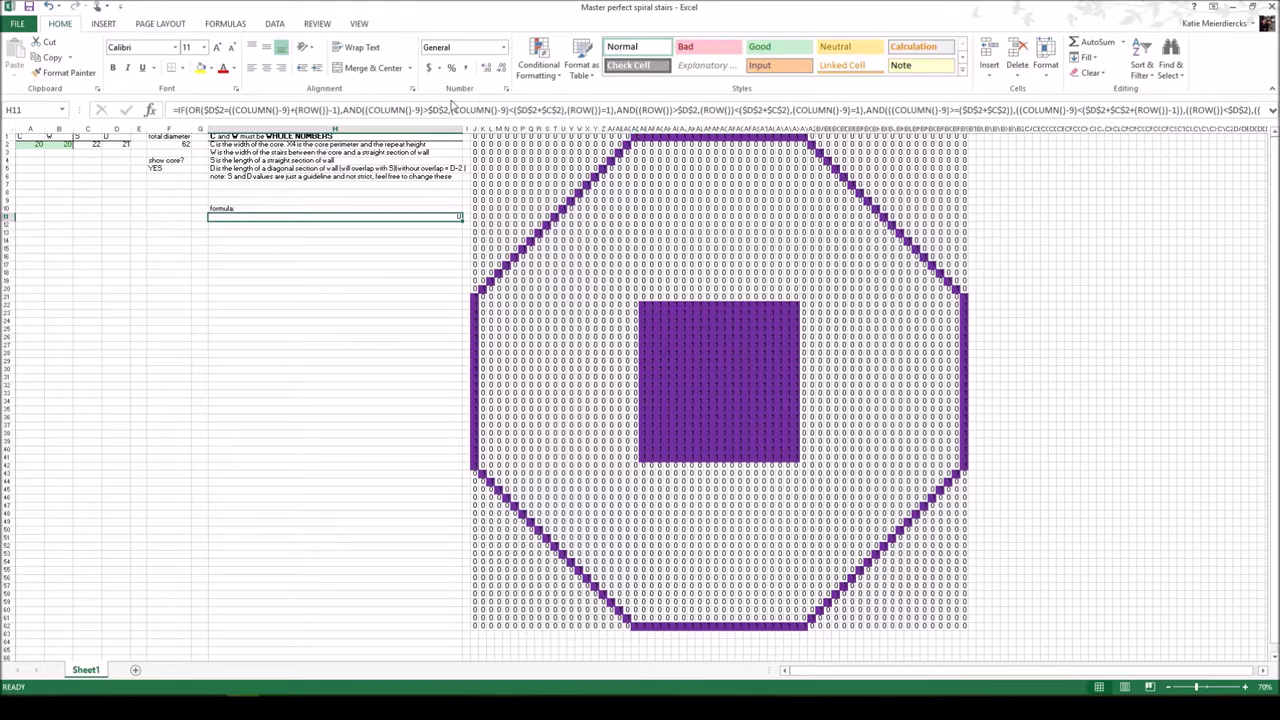
key(ctrl+c)
drag(975, 135, 982, 626)
key(ctrl+v)
Set the core width C to 21.
click(30, 144)
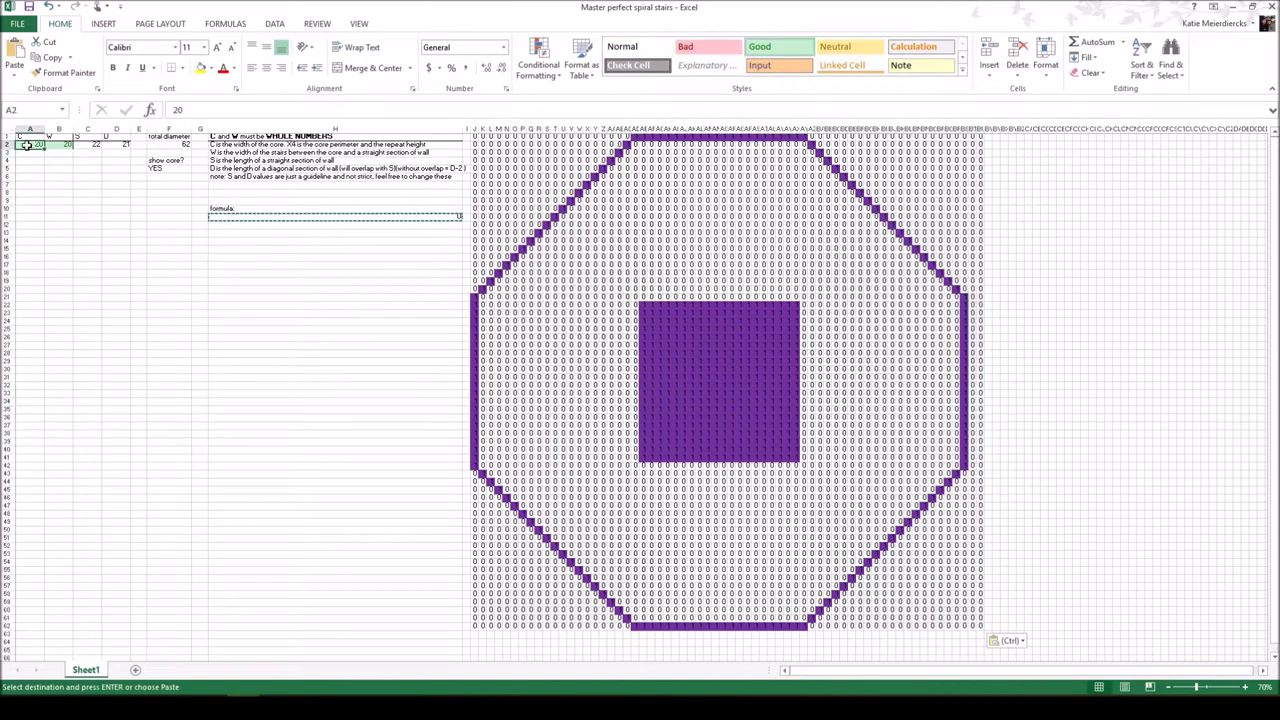
text(21)
key(Return)
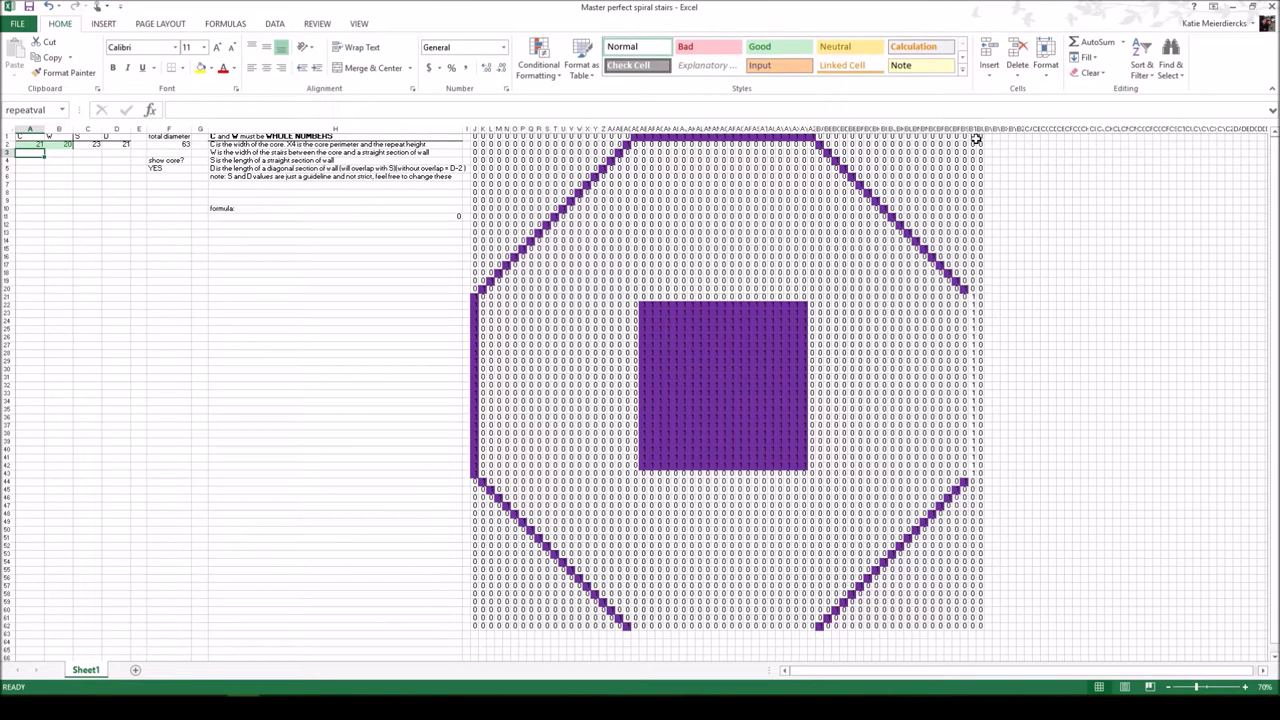
Add a conditional format to columns BT and BU, rows 1 to 62, that fills cells equal to 1 with purple.
drag(973, 144, 980, 625)
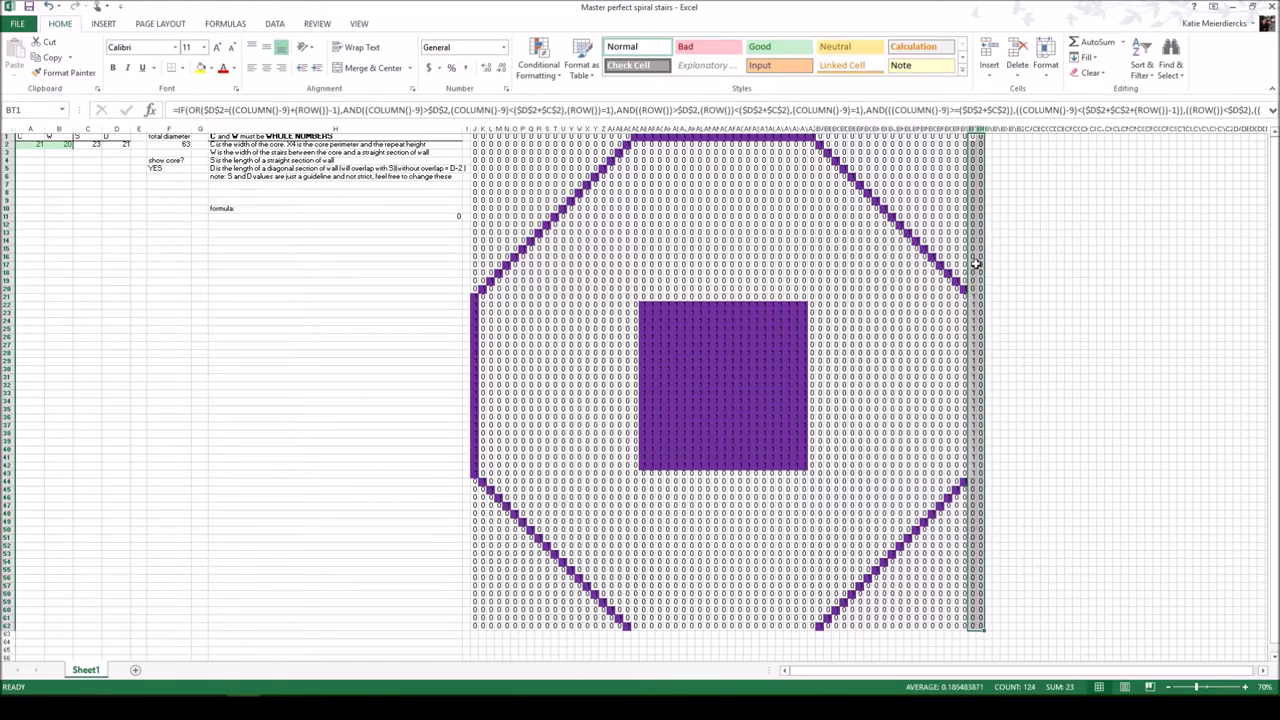
click(538, 70)
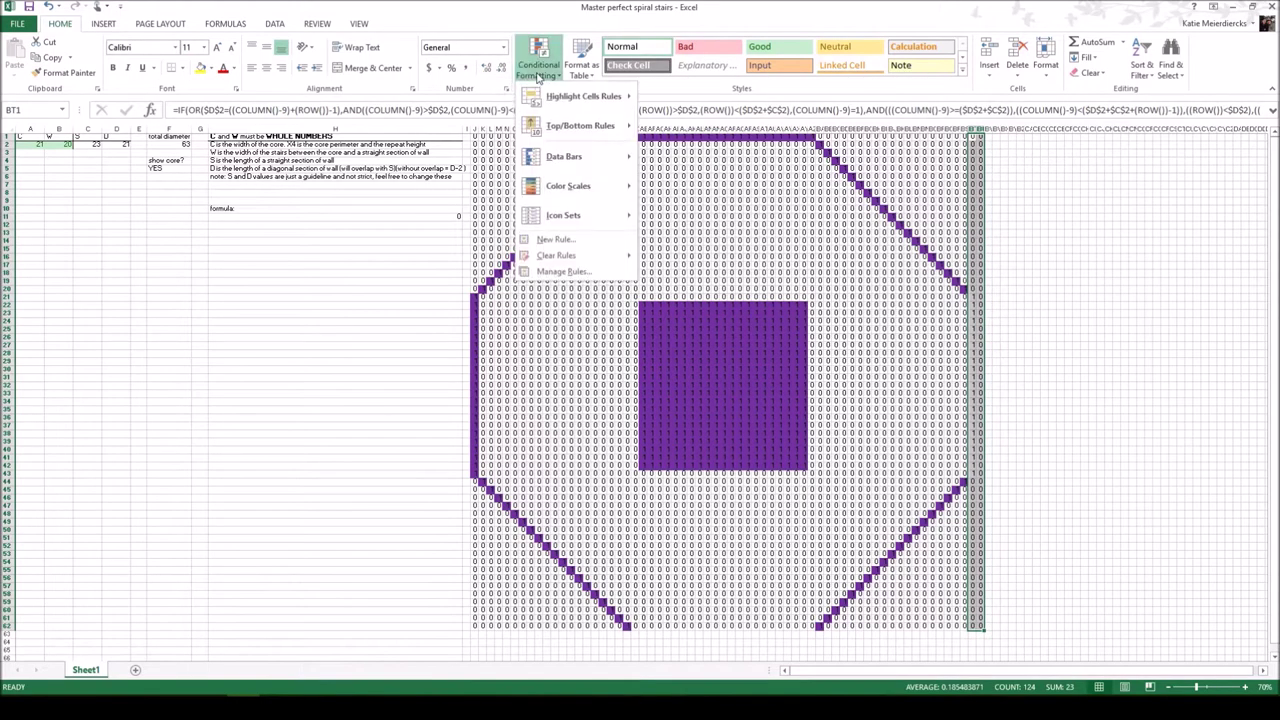
mouse_move(615, 105)
click(686, 185)
click(979, 336)
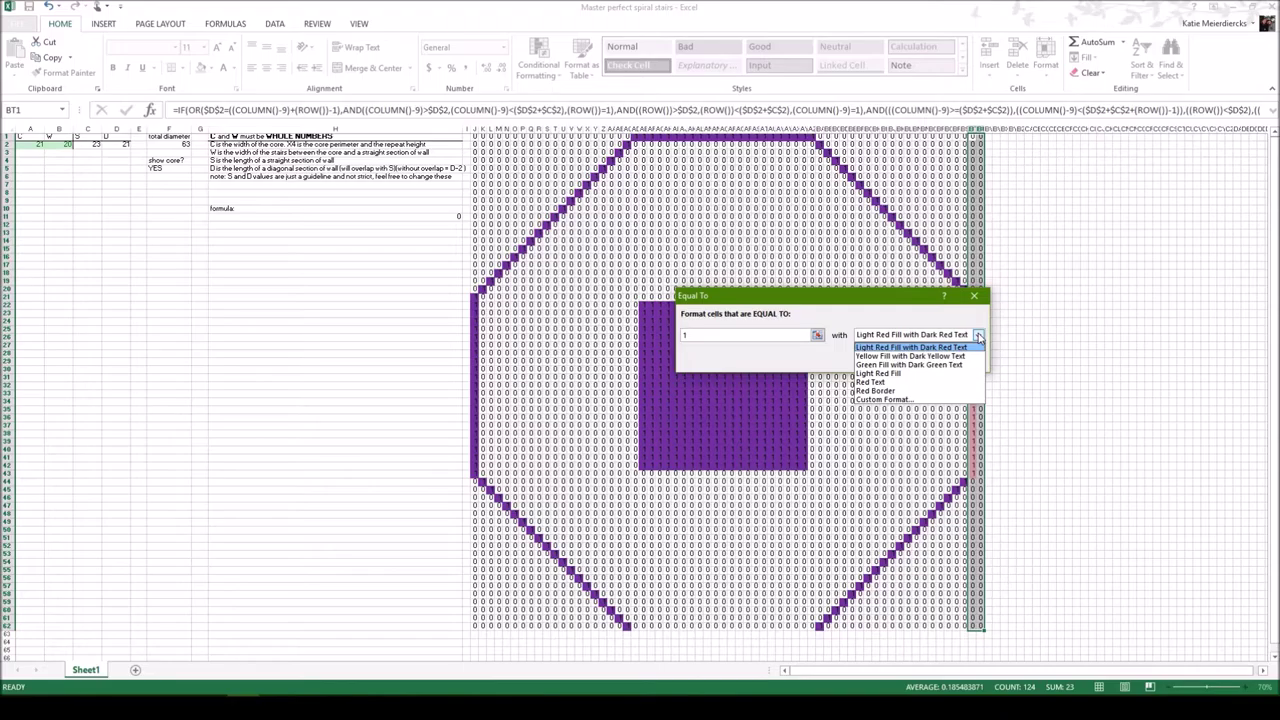
click(895, 399)
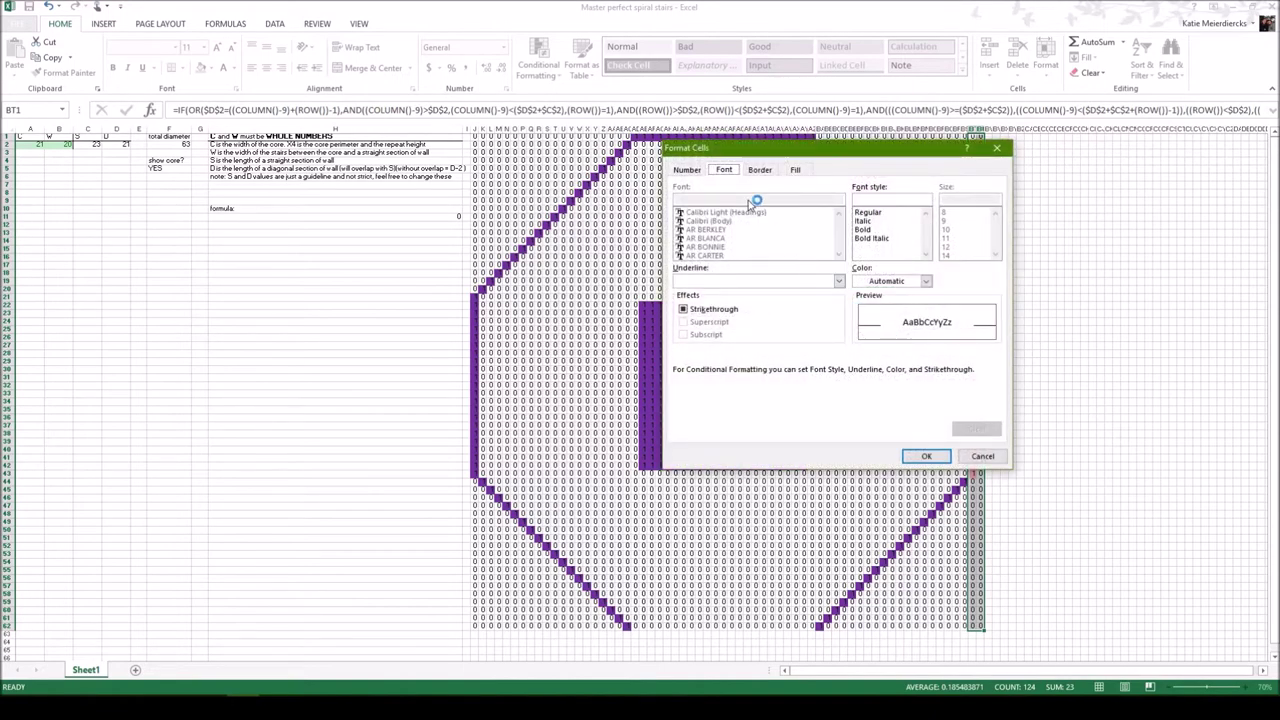
click(795, 169)
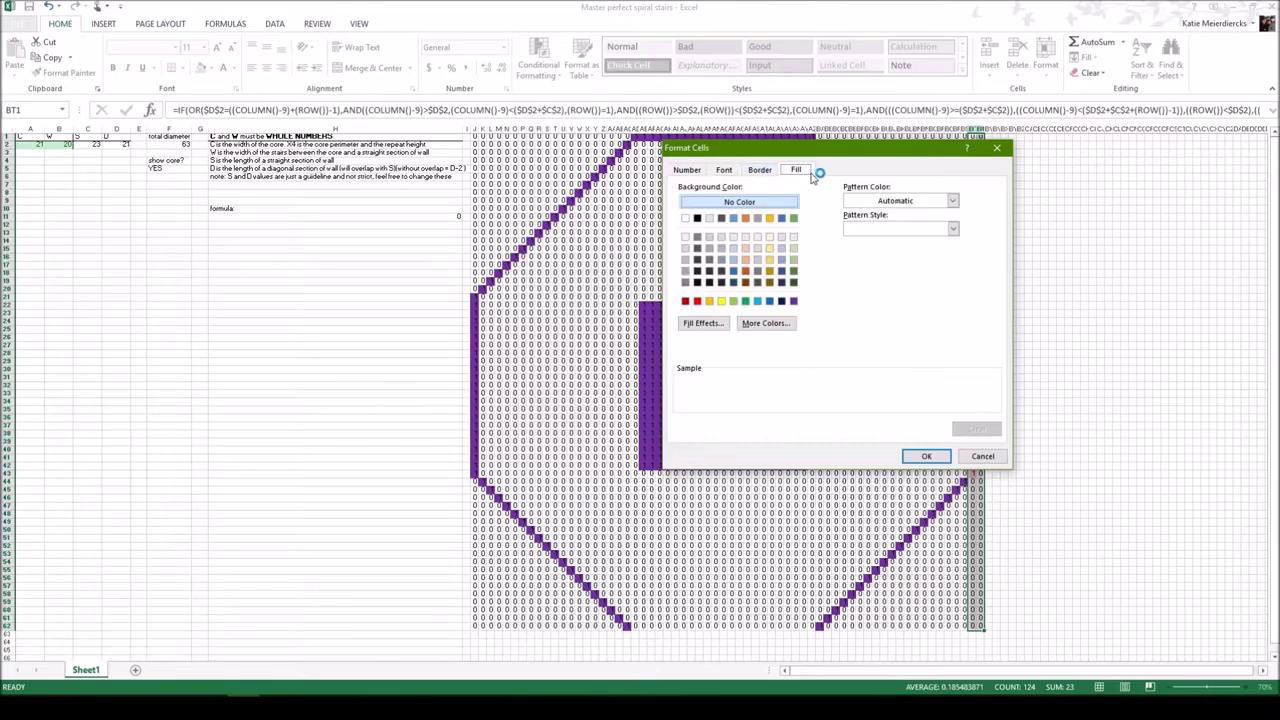
click(794, 300)
click(924, 457)
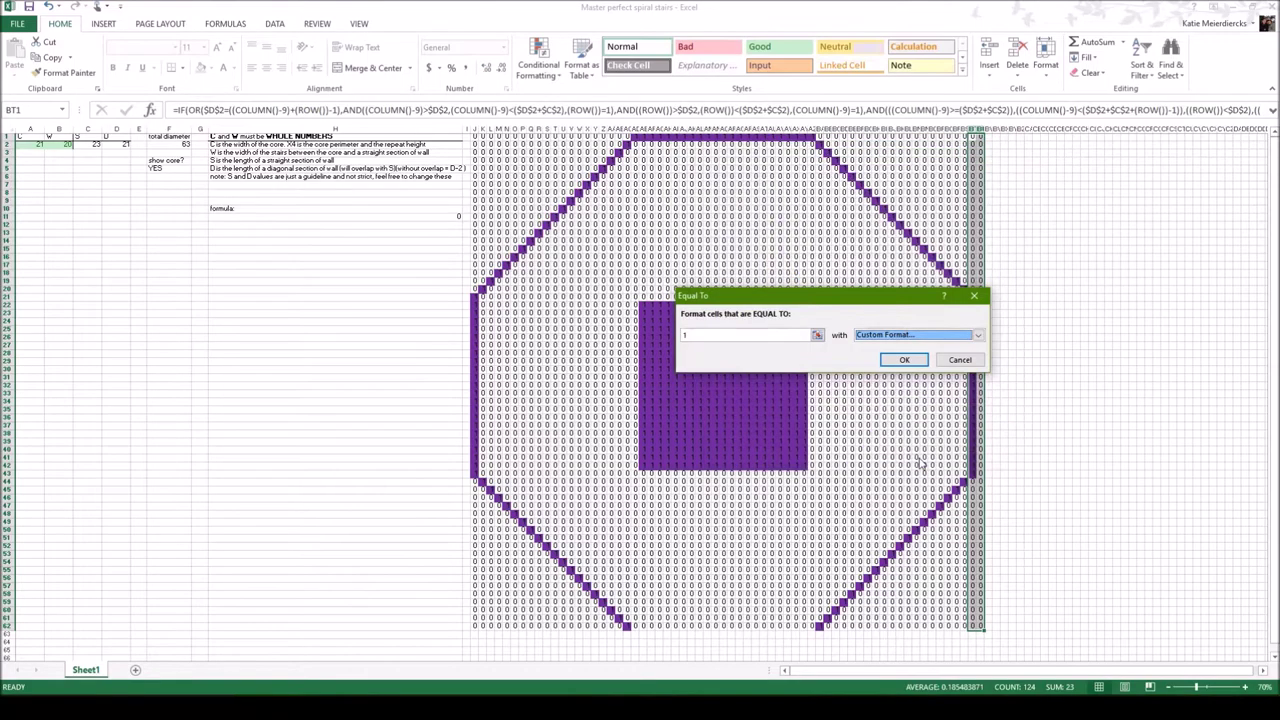
click(903, 360)
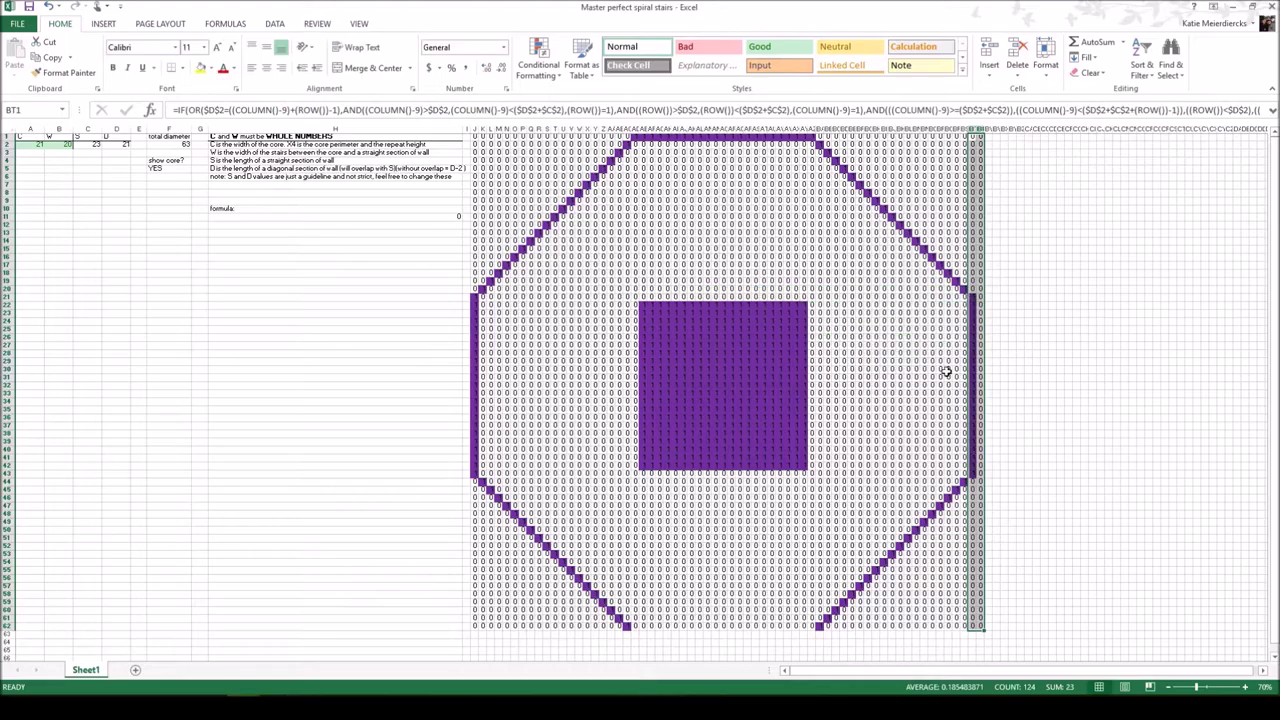
click(1113, 379)
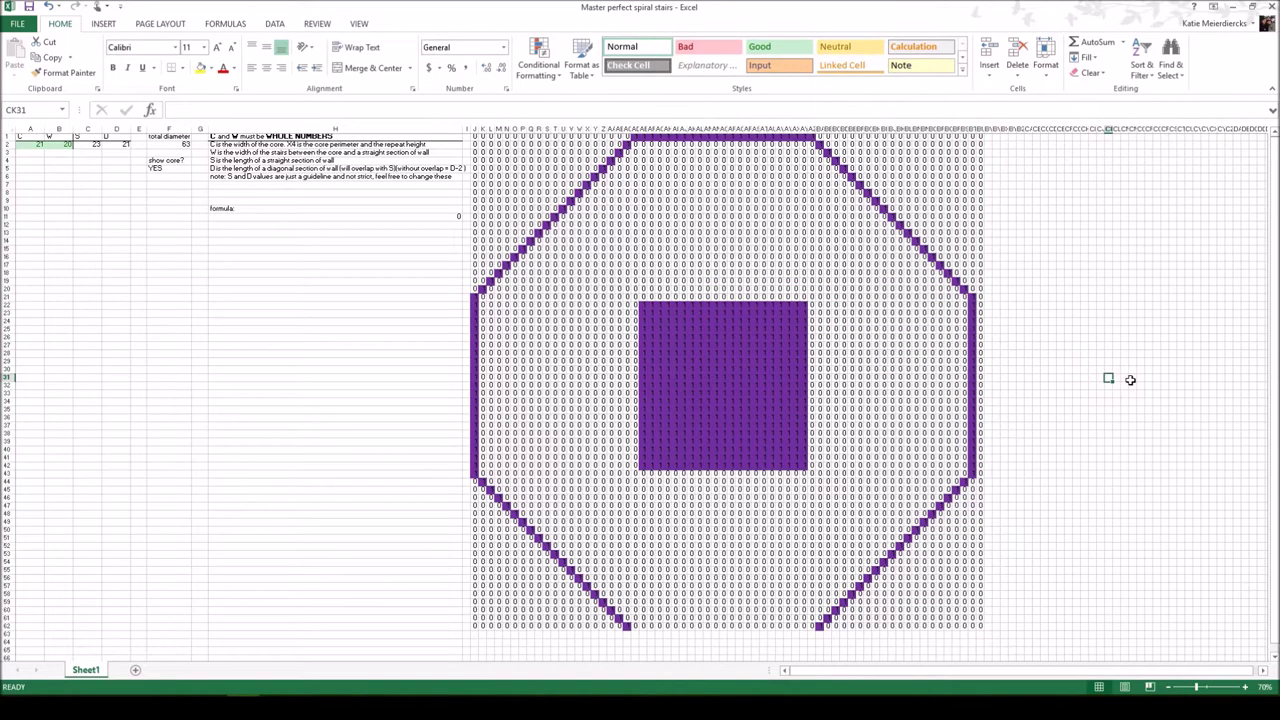
Copy the formula from cell H11 into rows 63 and 64 from column J to BU to lengthen the grid.
drag(474, 637, 983, 640)
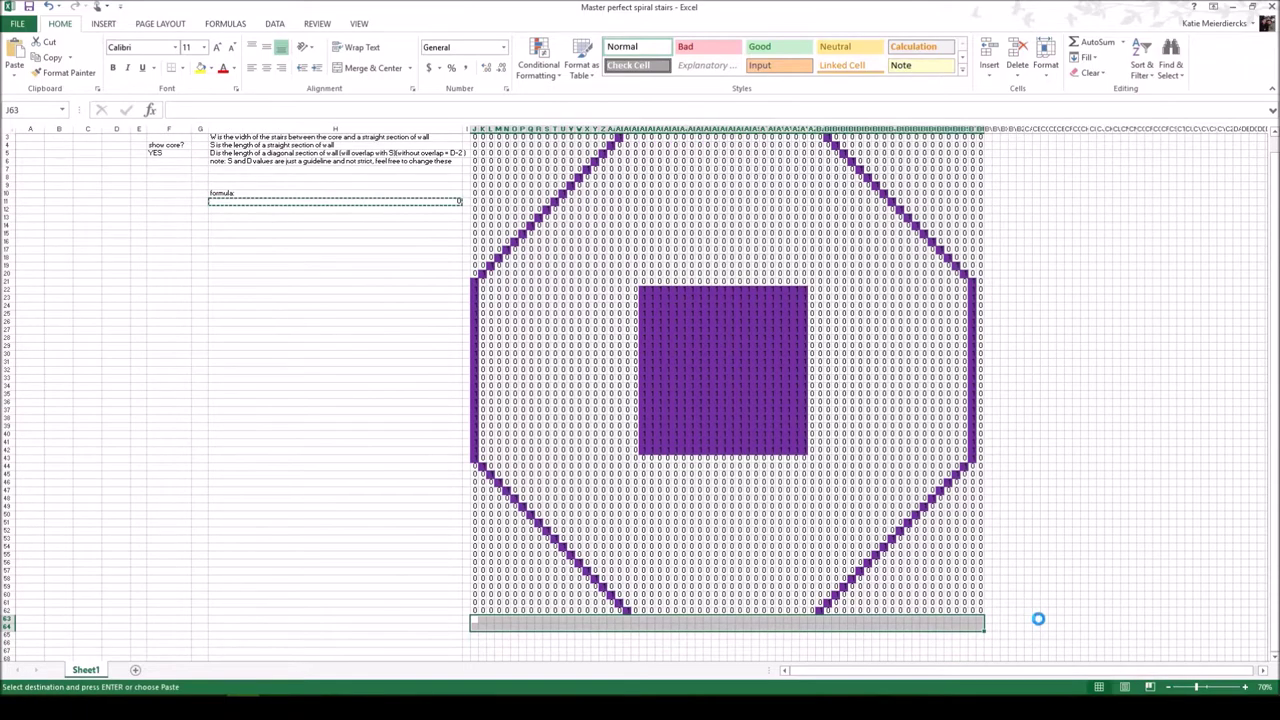
key(ctrl+v)
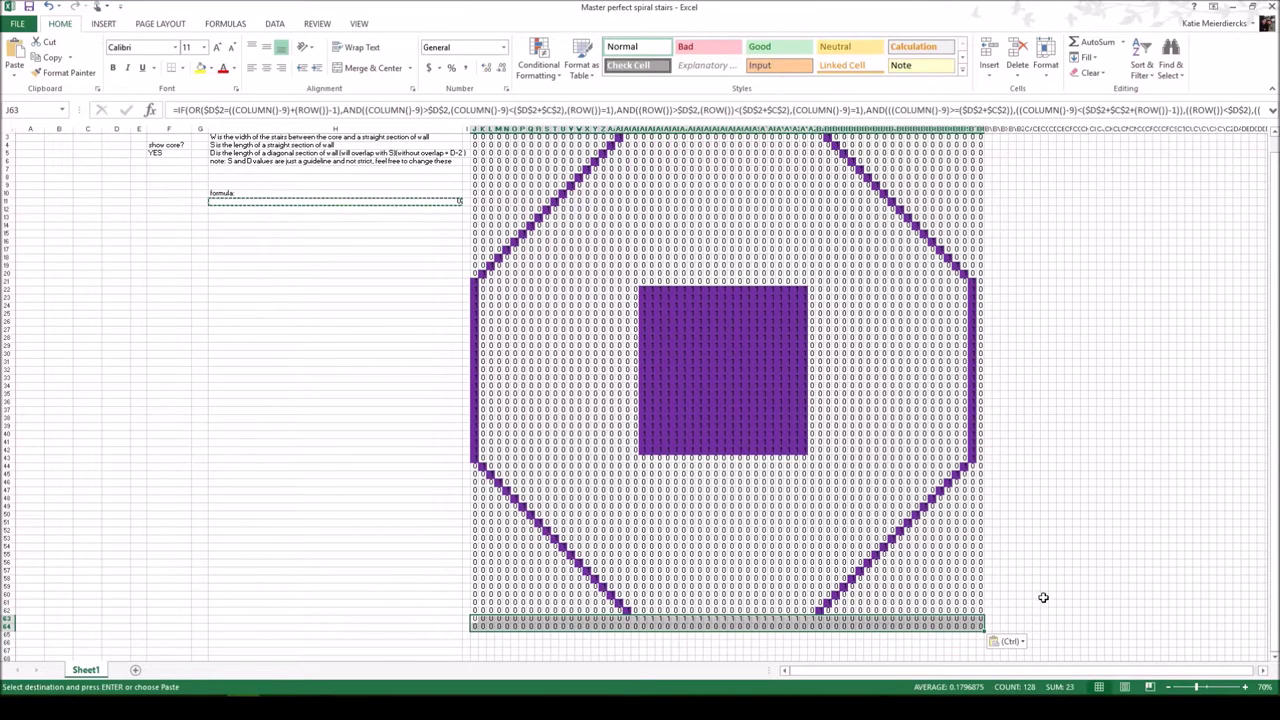
click(1044, 596)
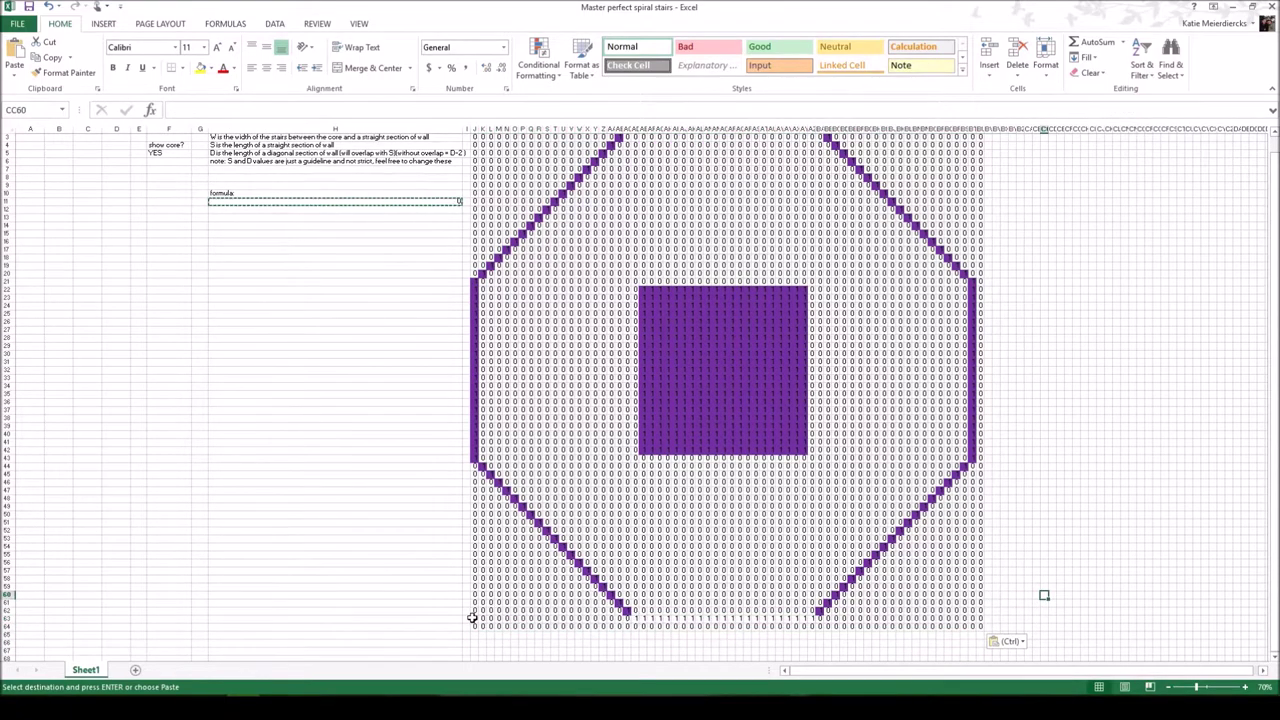
drag(472, 618, 979, 623)
click(779, 67)
key(ctrl+z)
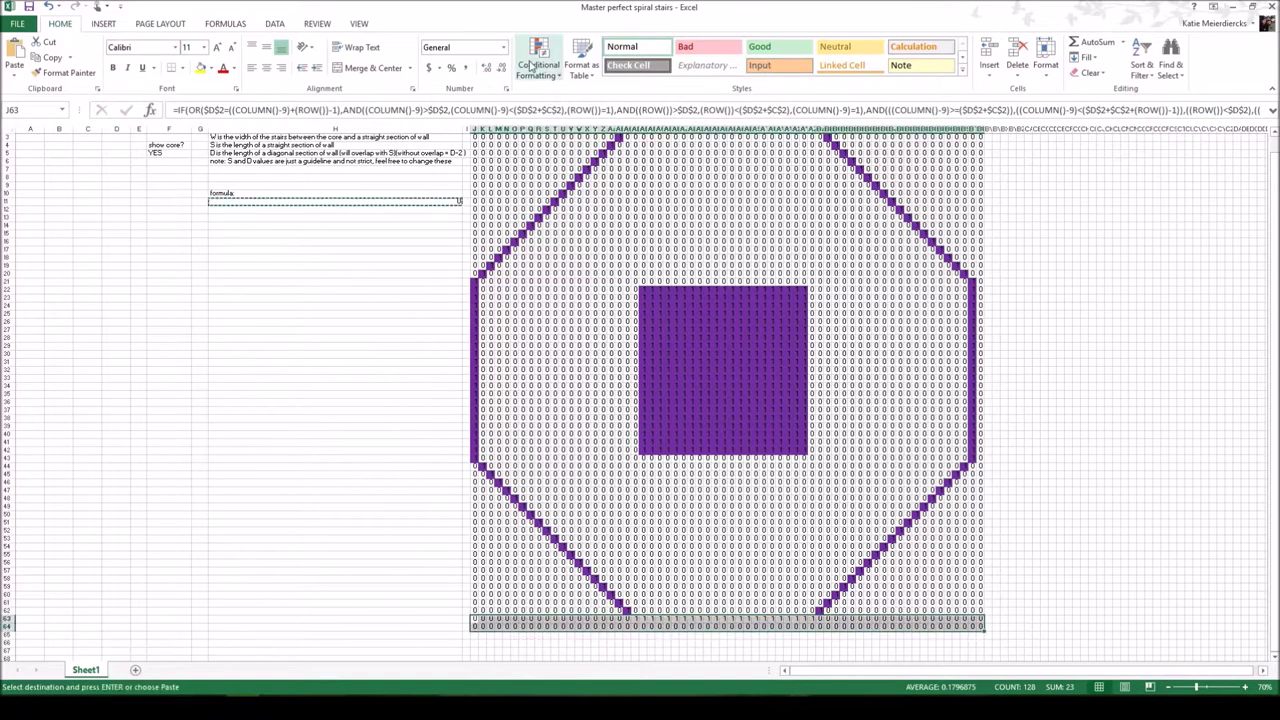
Add a conditional format to rows 63 and 64, columns J to BU, that fills cells equal to 1 with purple.
click(538, 58)
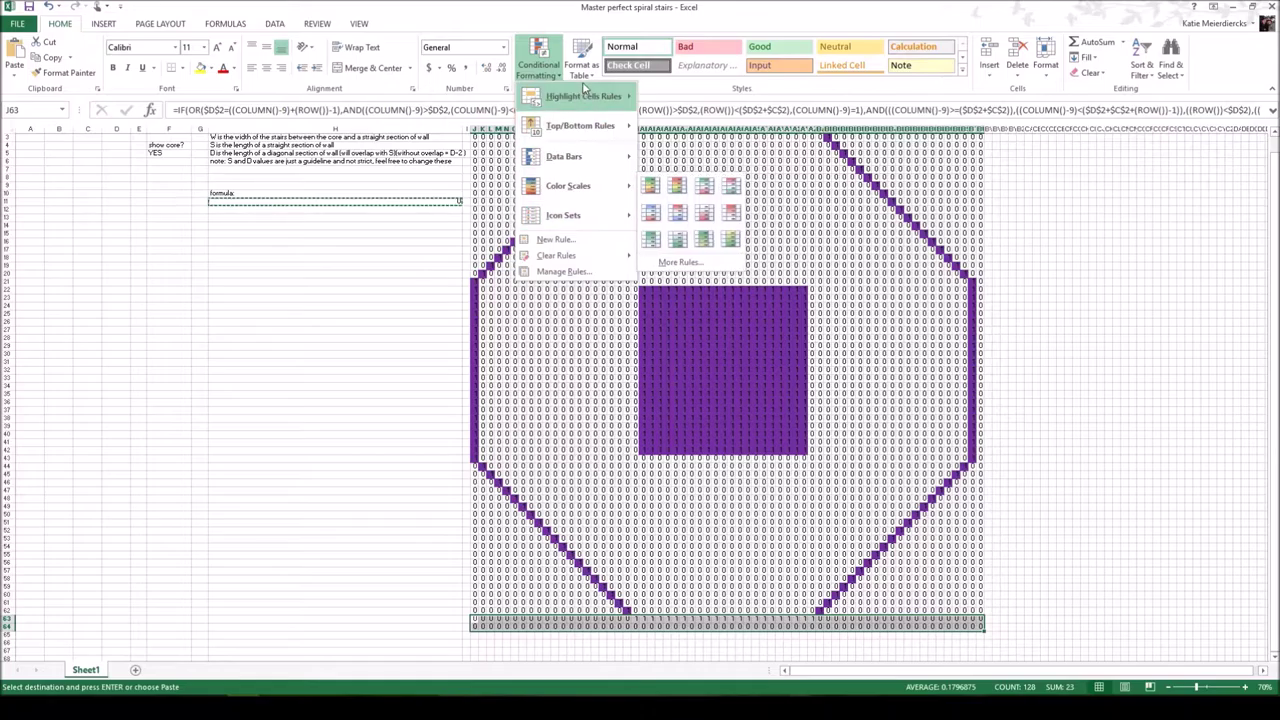
mouse_move(590, 96)
click(704, 187)
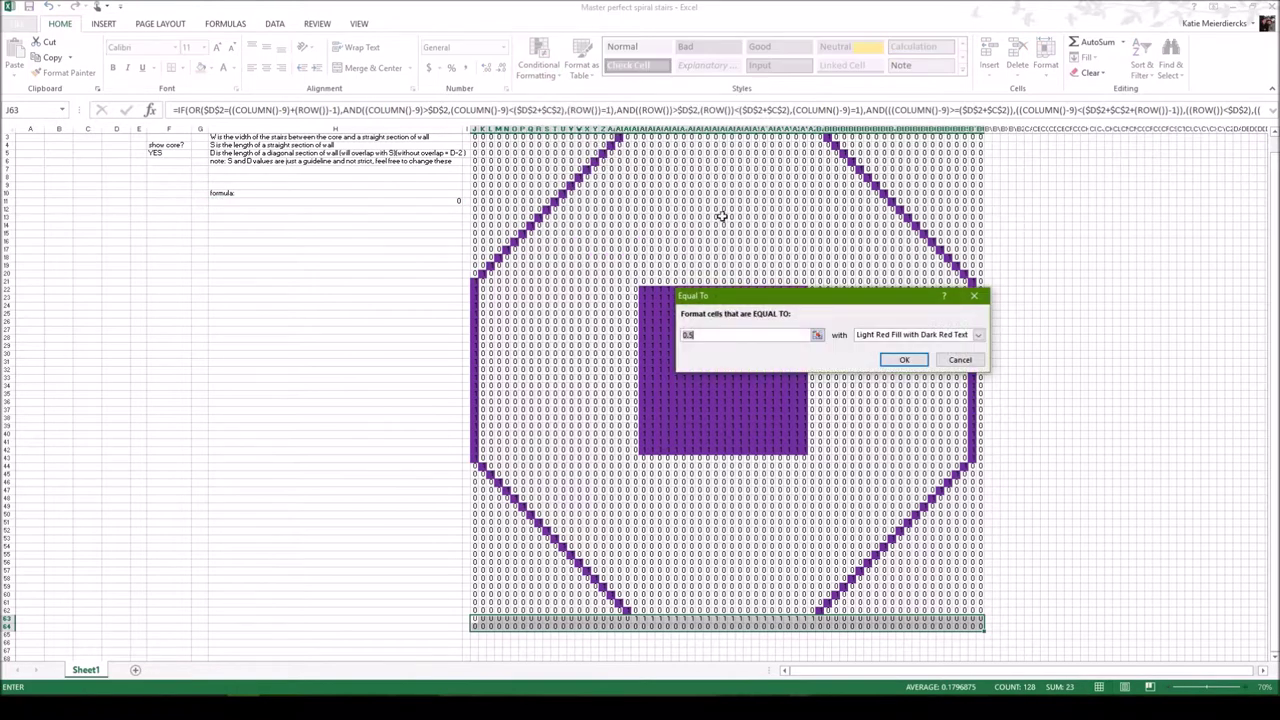
click(978, 334)
click(933, 401)
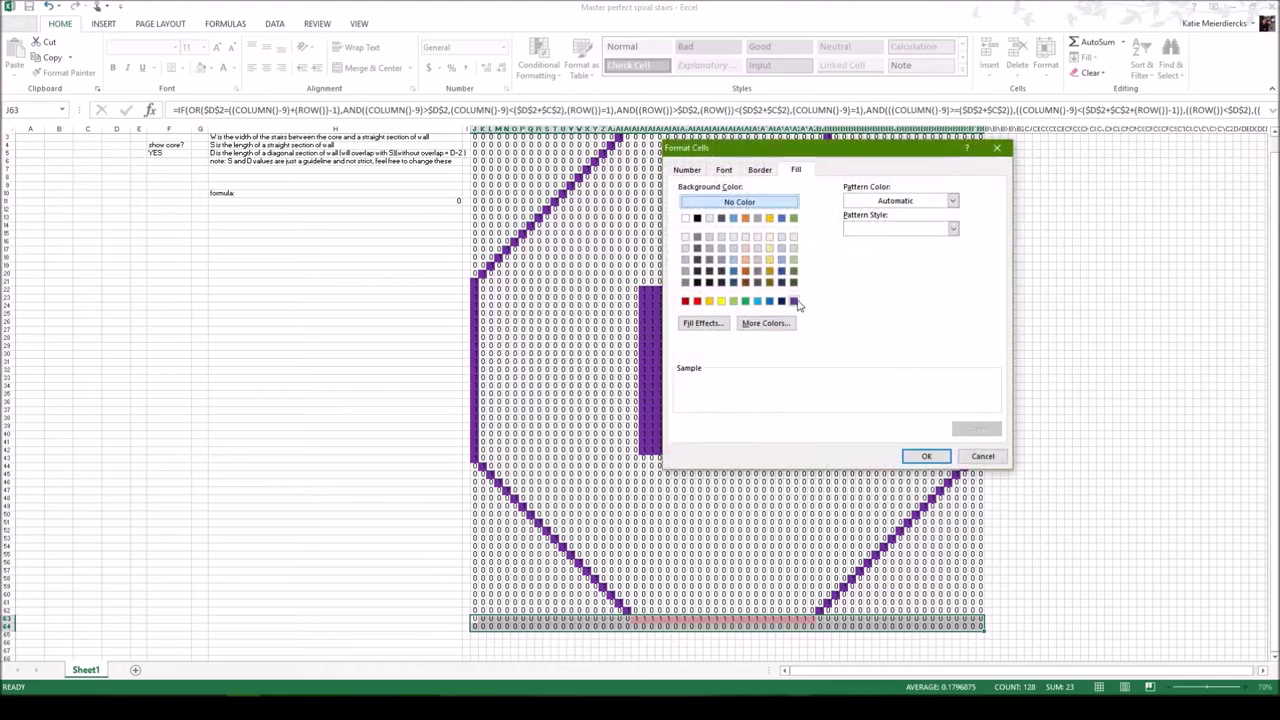
click(793, 300)
click(922, 456)
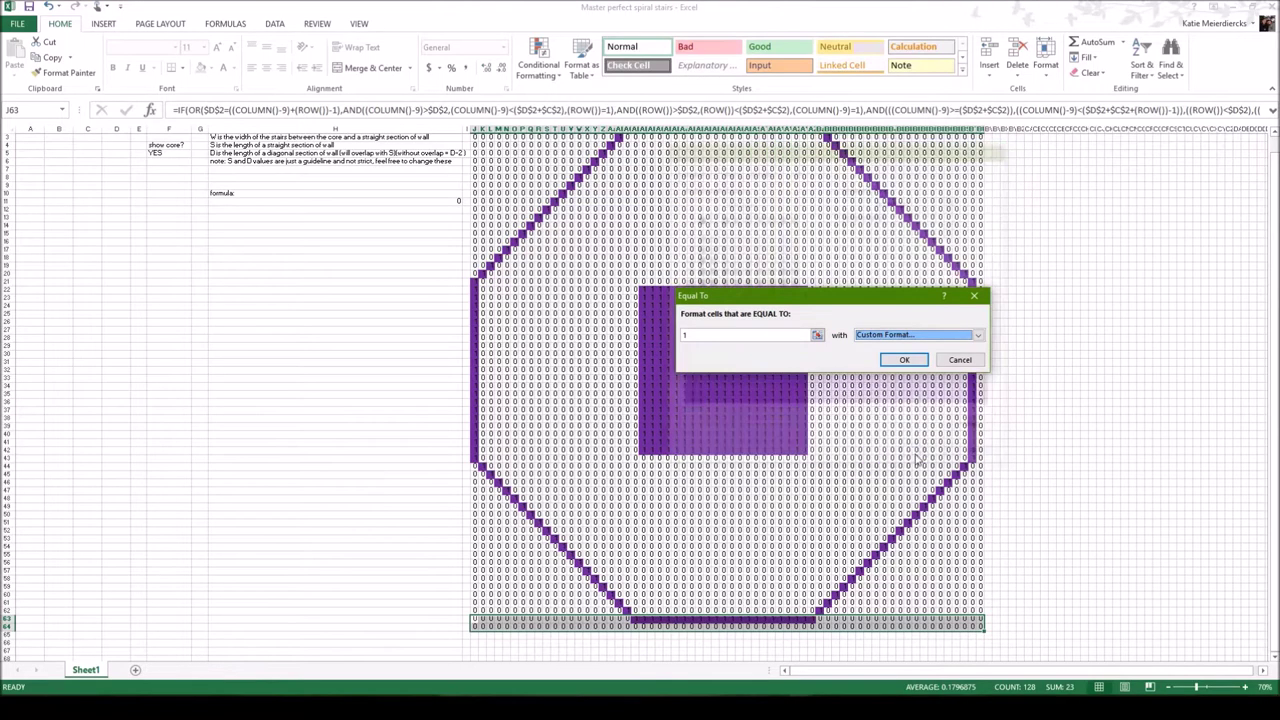
click(904, 359)
click(1102, 387)
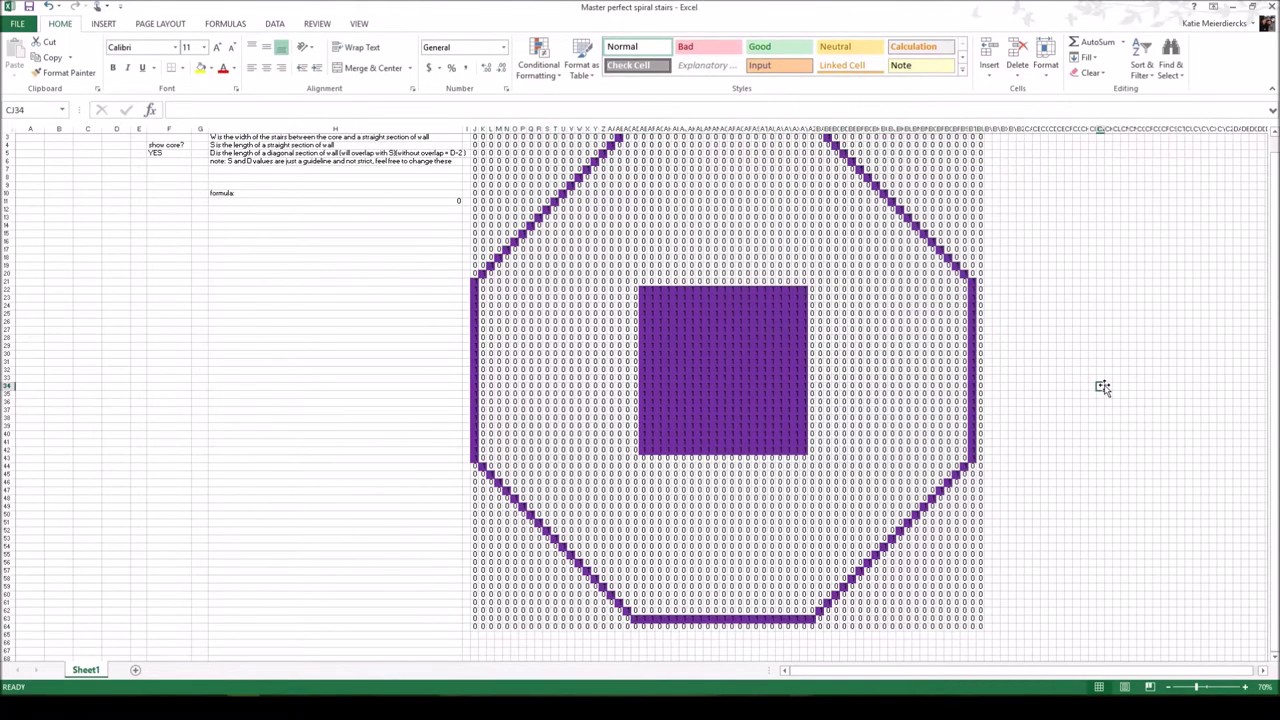
scroll(1102, 387, up, 1)
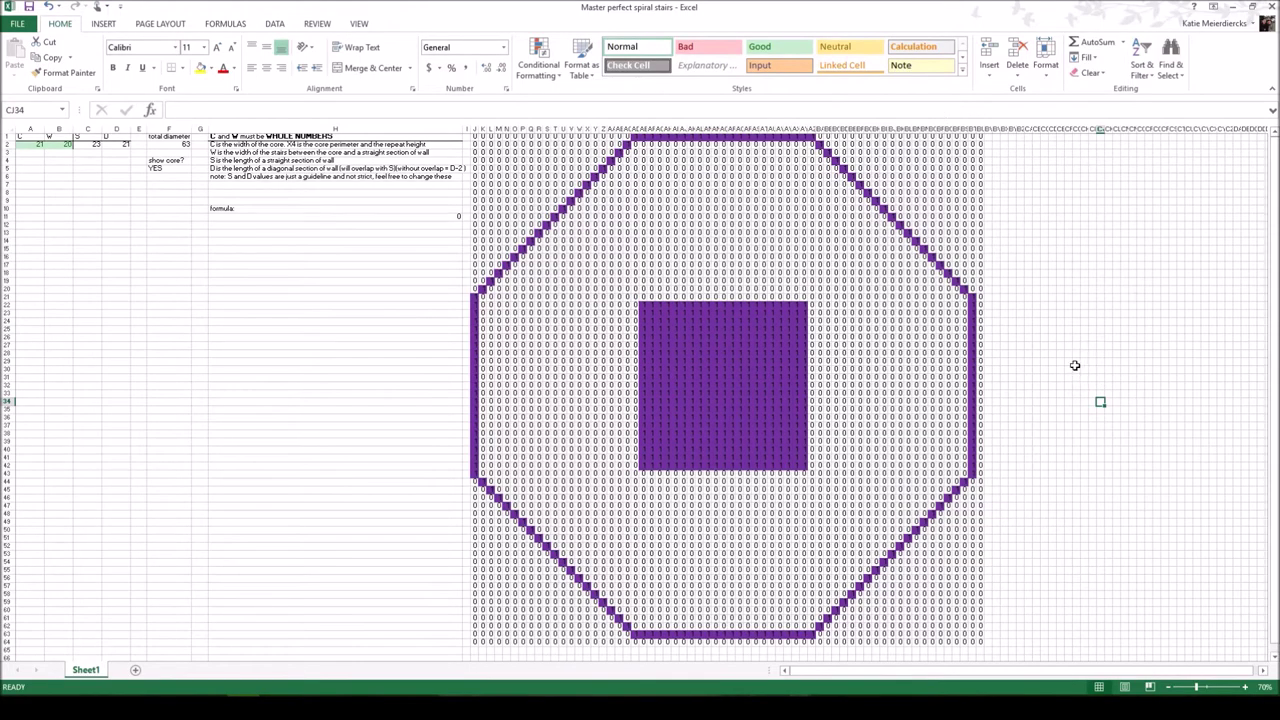
Set the core width C to 3 and the stair width W to 5.
click(980, 641)
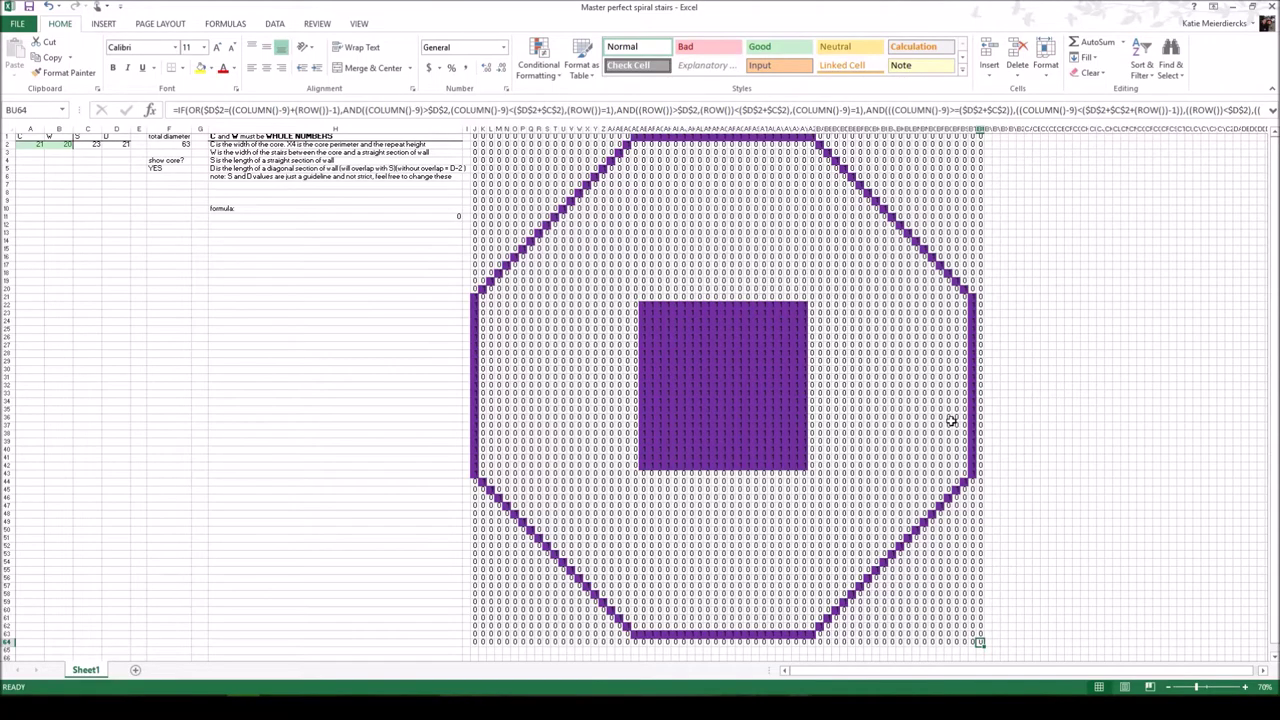
ctrl+scroll(951, 421, up, 2)
click(43, 156)
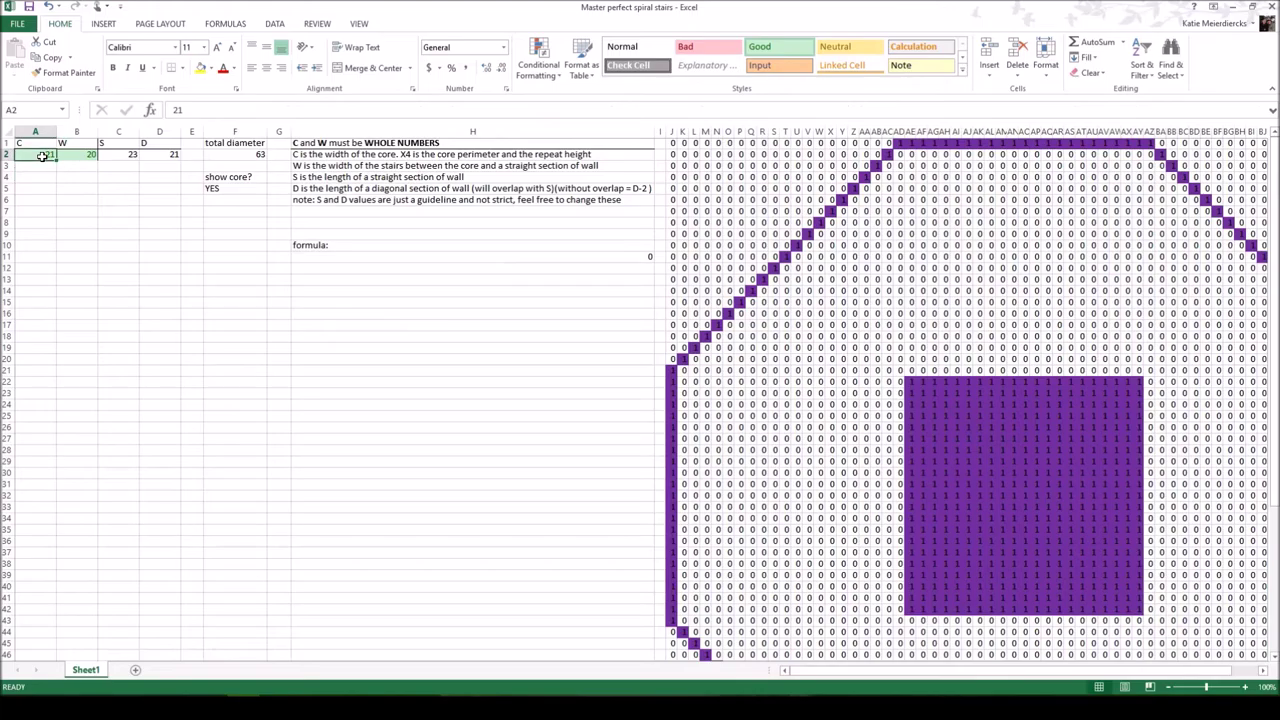
text(3)
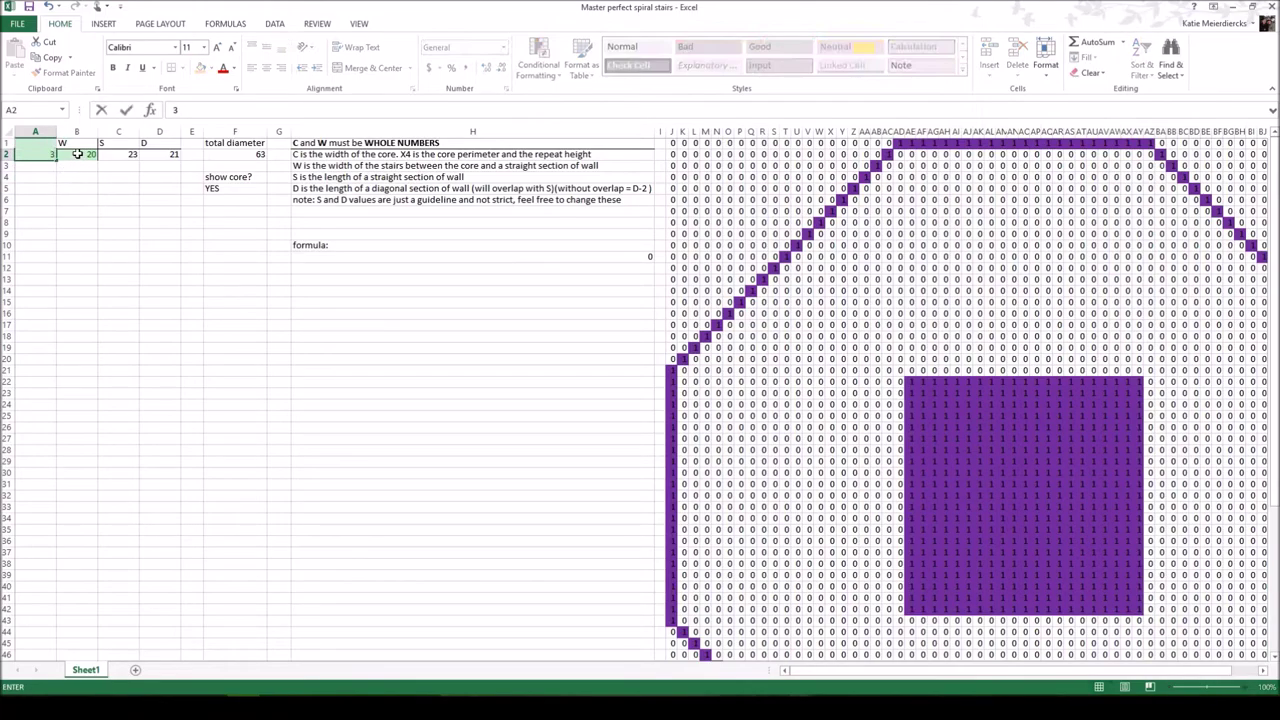
click(77, 154)
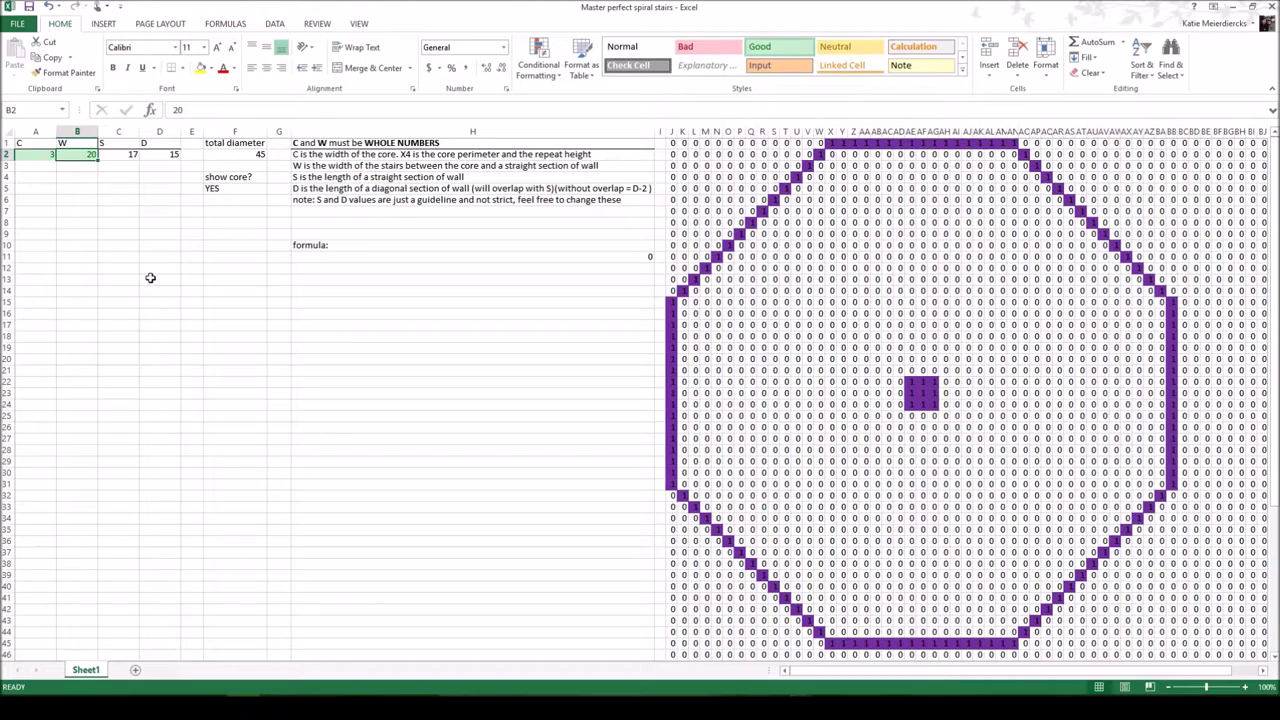
text(5)
click(150, 279)
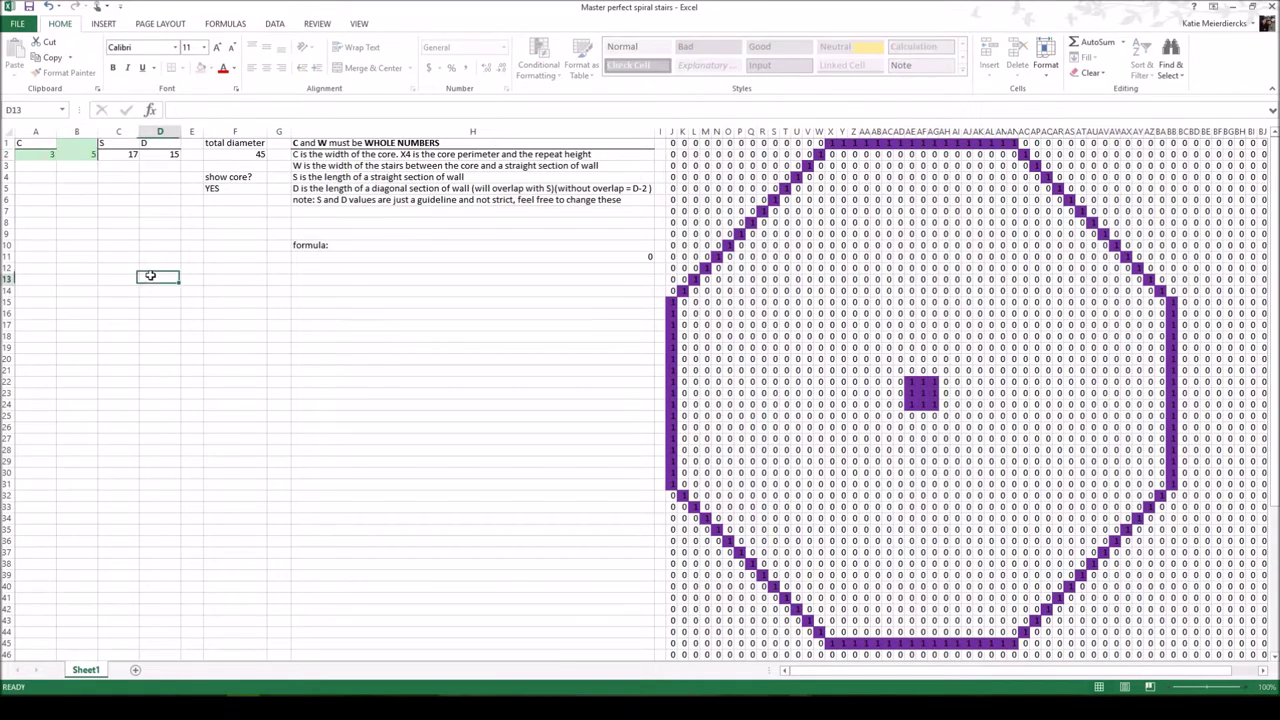